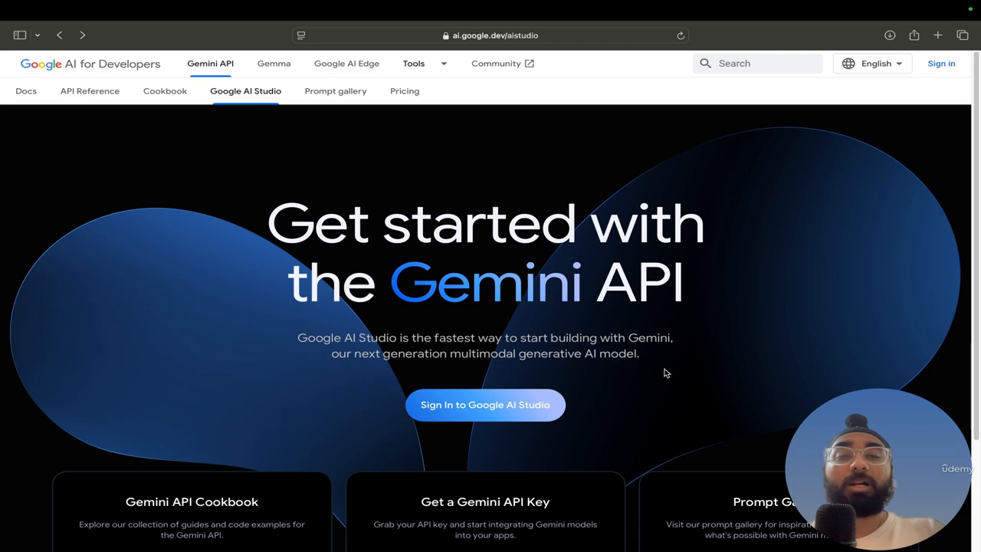
Open Google AI Studio from the Gemini API page and view the prompt types offered for a new prompt
scroll(626, 338, "down", 2)
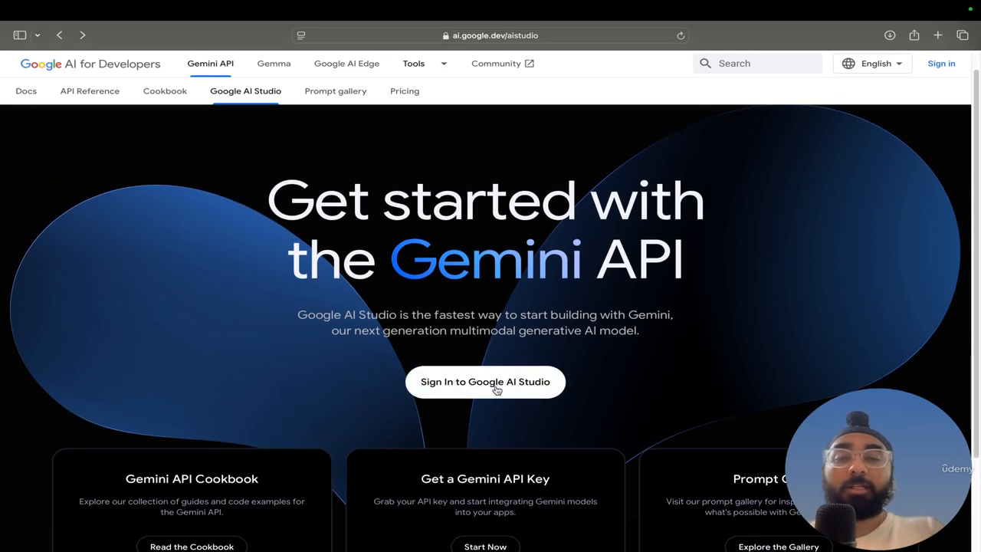
left_click(495, 389)
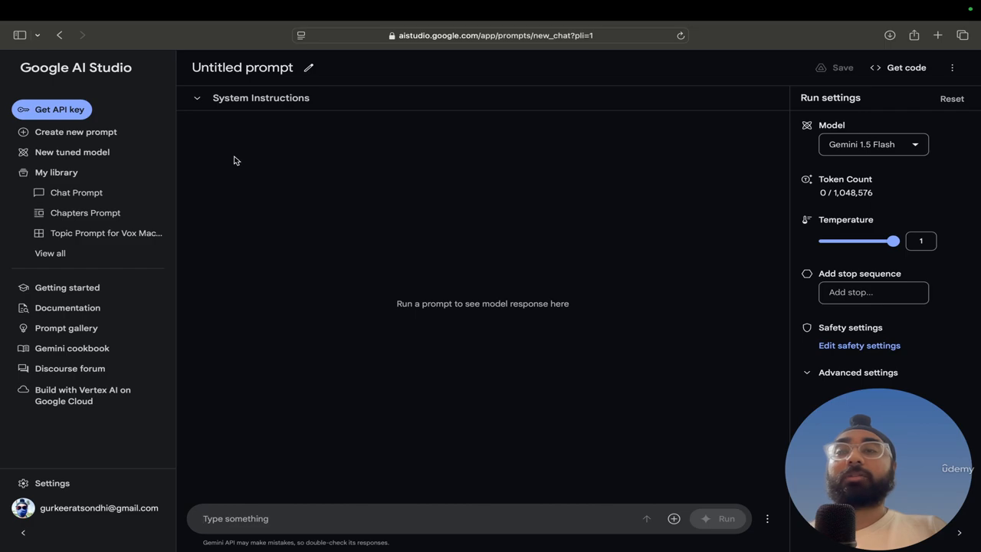
left_click(85, 135)
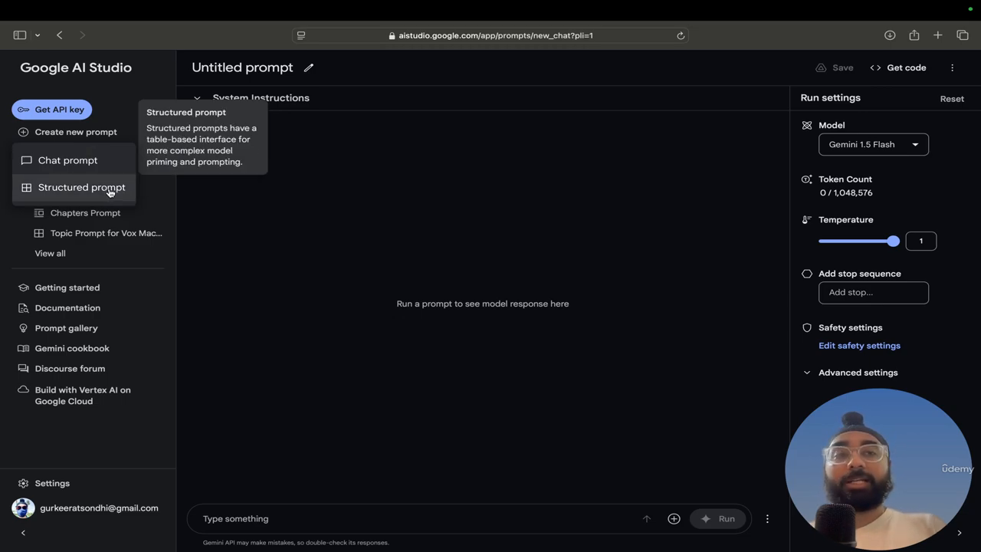
left_click(245, 203)
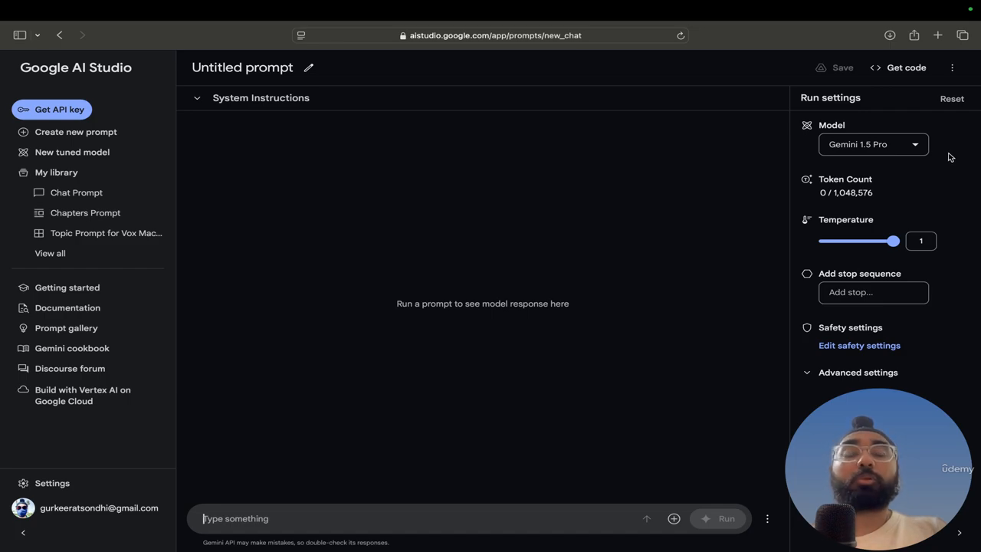
Choose Gemini 1.5 Pro as the model and set the temperature to 0
left_click(904, 150)
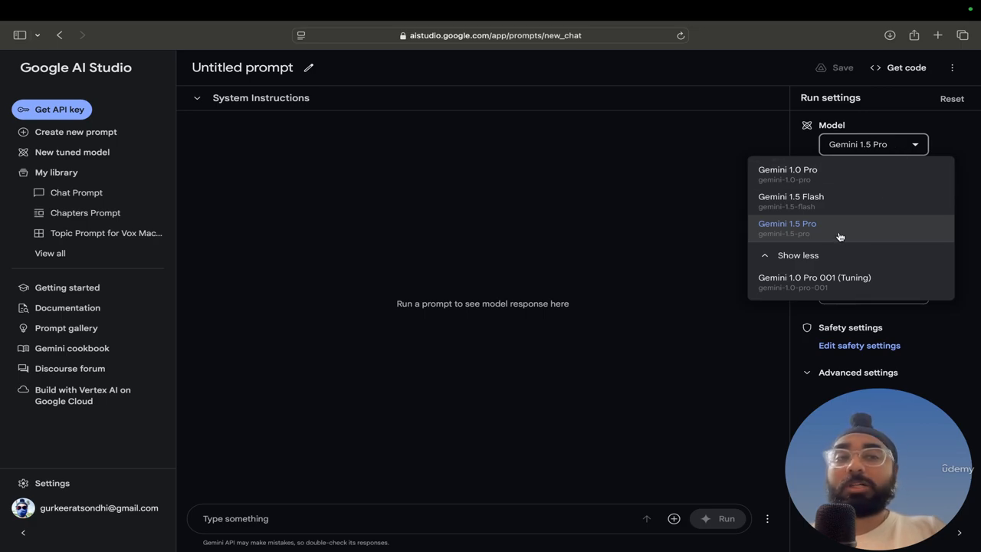
left_click(809, 228)
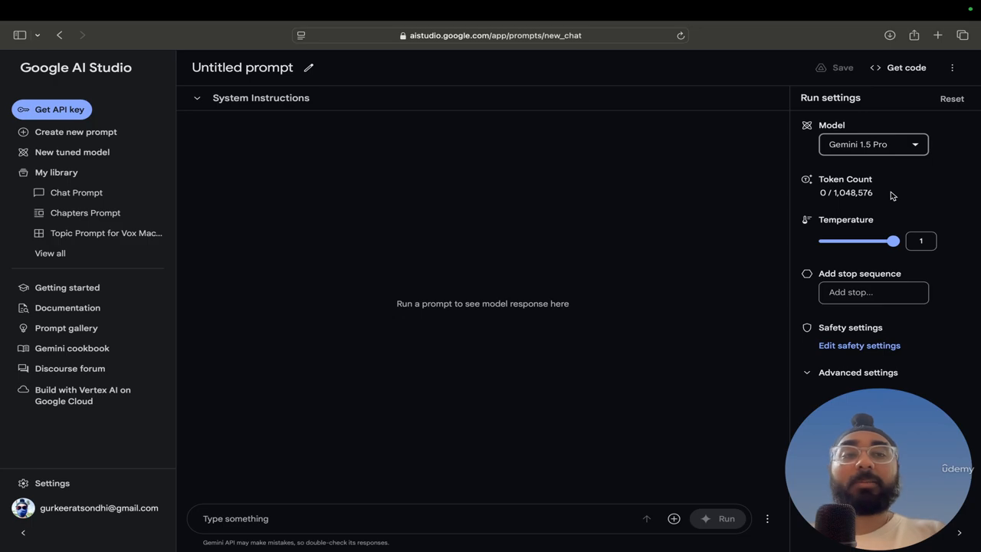
left_click(894, 242)
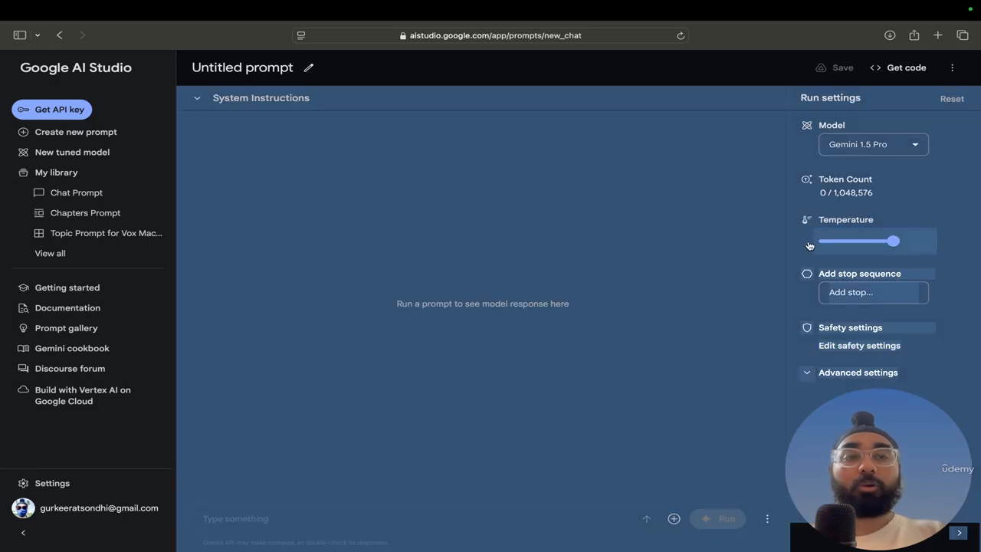
left_click_drag(894, 244, 788, 249)
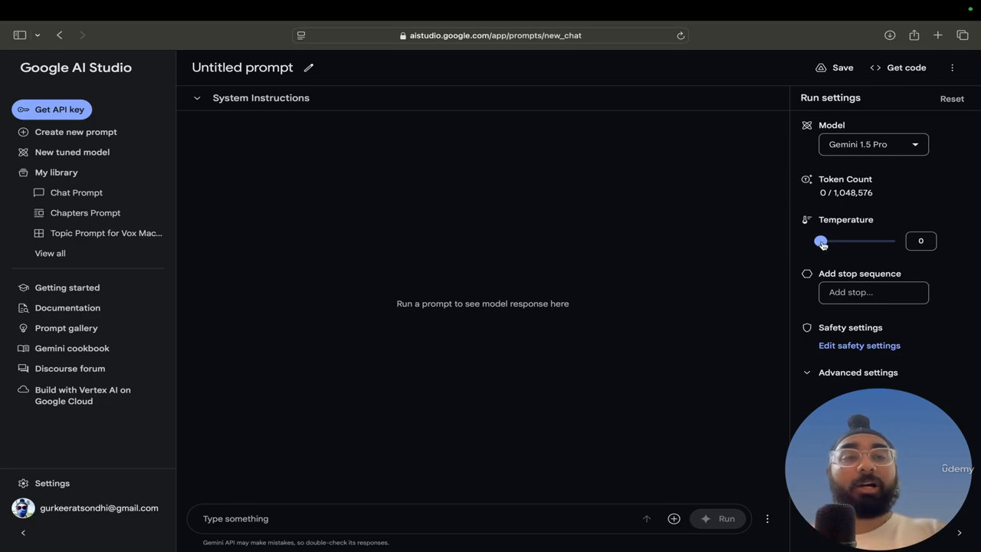
left_click_drag(819, 242, 893, 242)
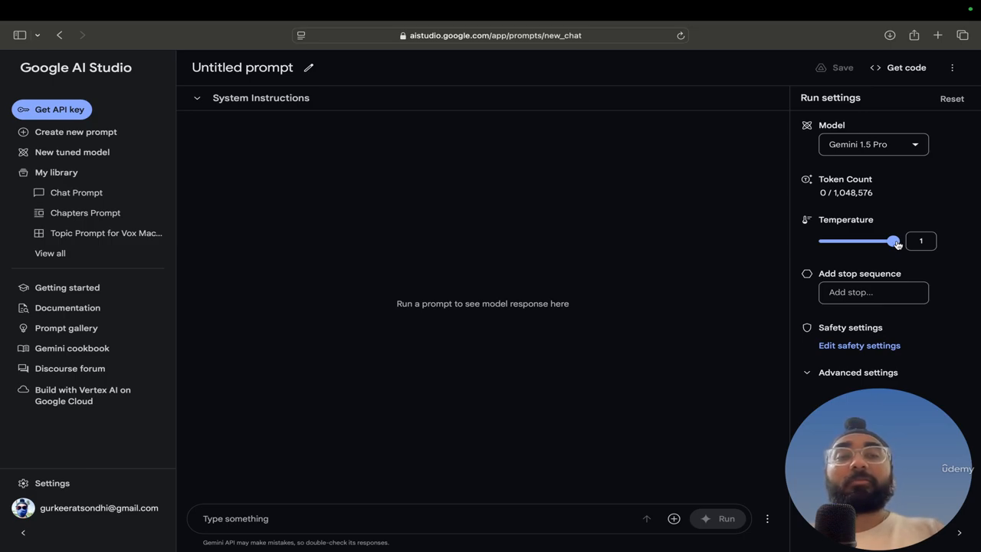
left_click_drag(898, 244, 819, 241)
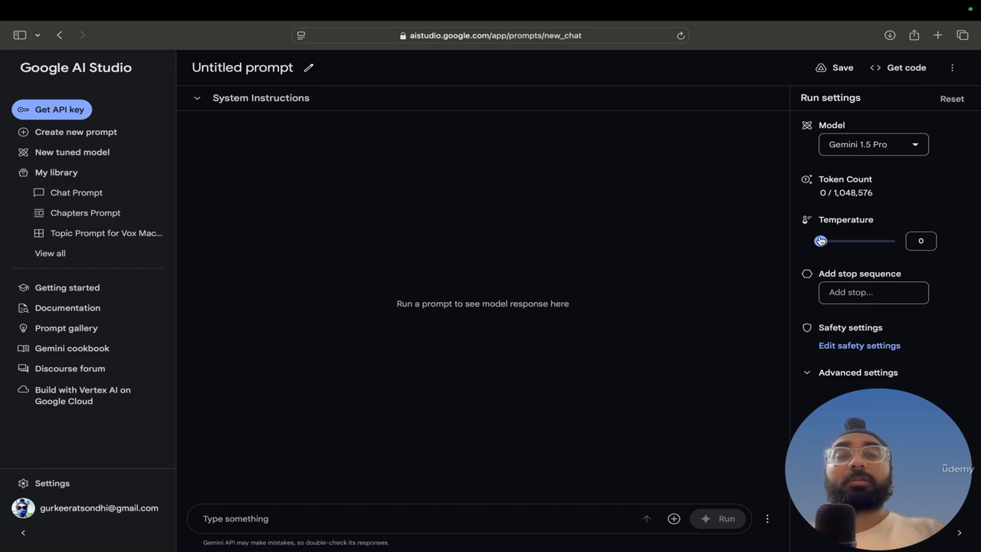
left_click_drag(820, 240, 820, 240)
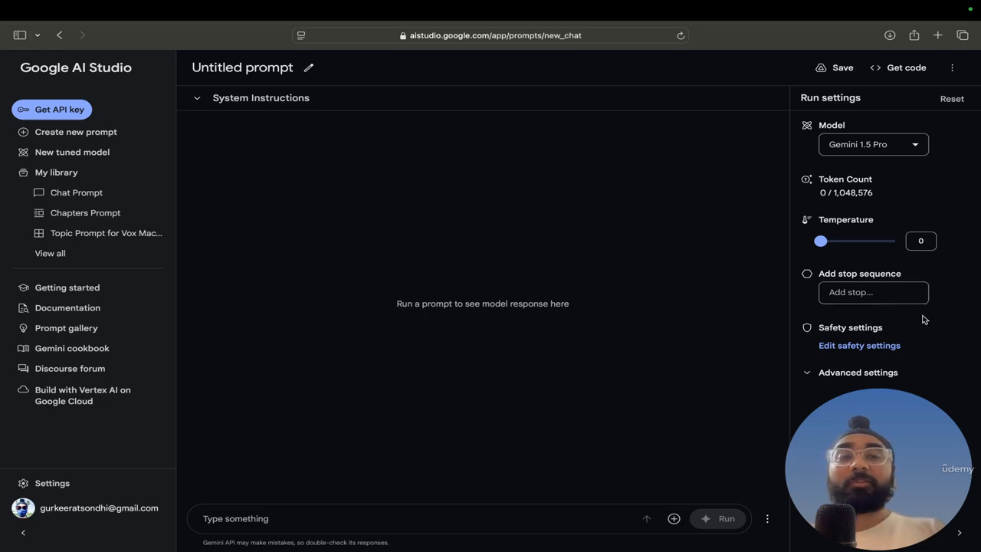
Set the Harassment, Hate, Sexually Explicit and Dangerous Content safety filters to Block most
left_click(878, 350)
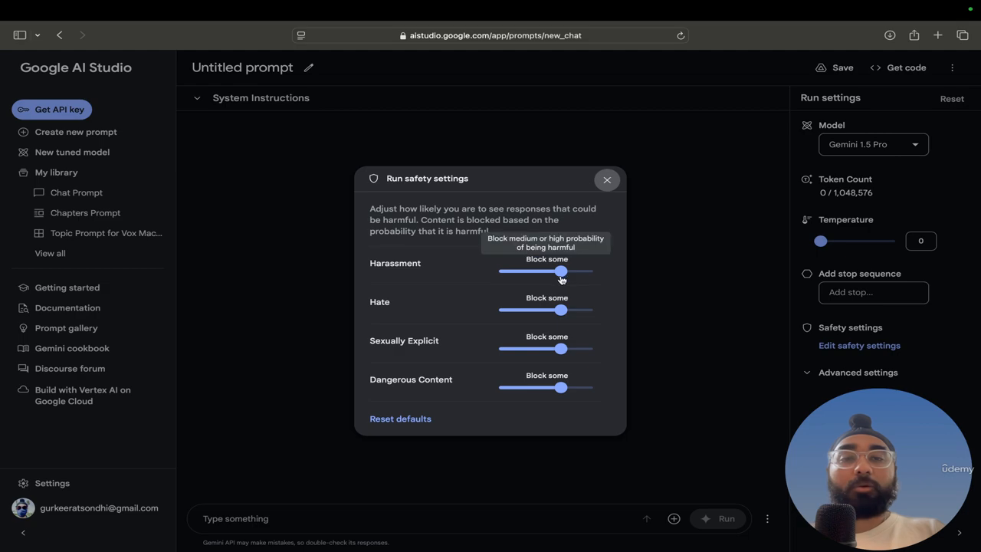
left_click_drag(560, 273, 590, 278)
left_click_drag(560, 310, 599, 311)
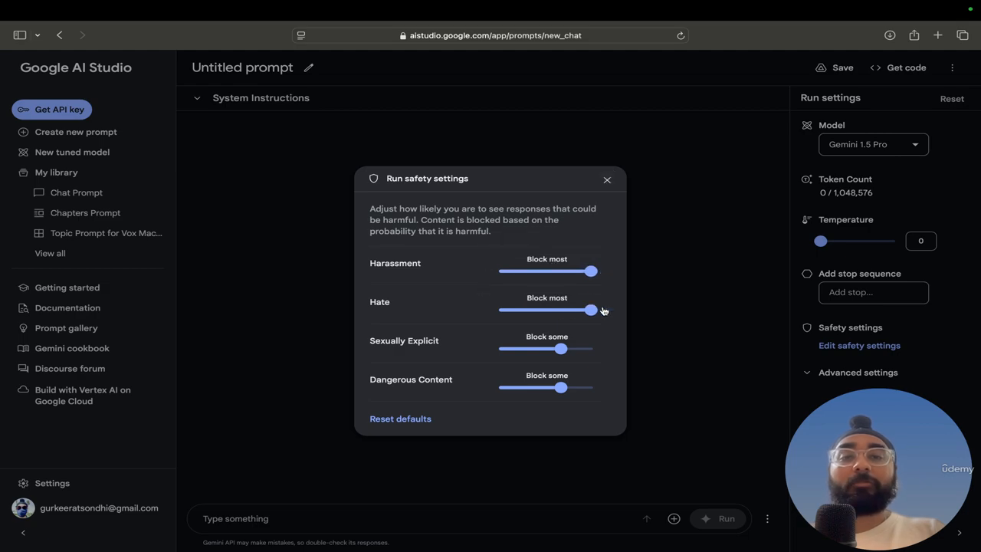
left_click_drag(555, 354, 611, 352)
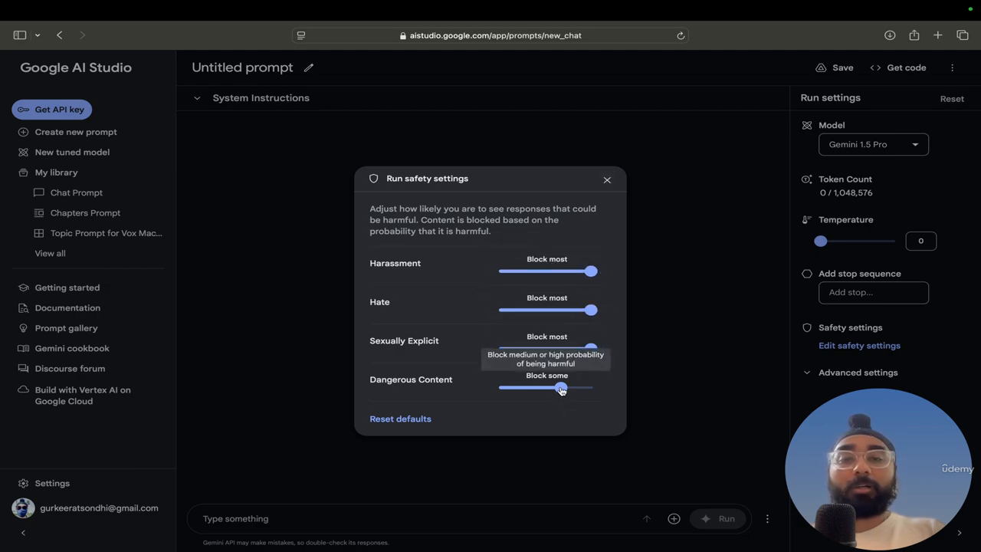
left_click_drag(560, 387, 620, 389)
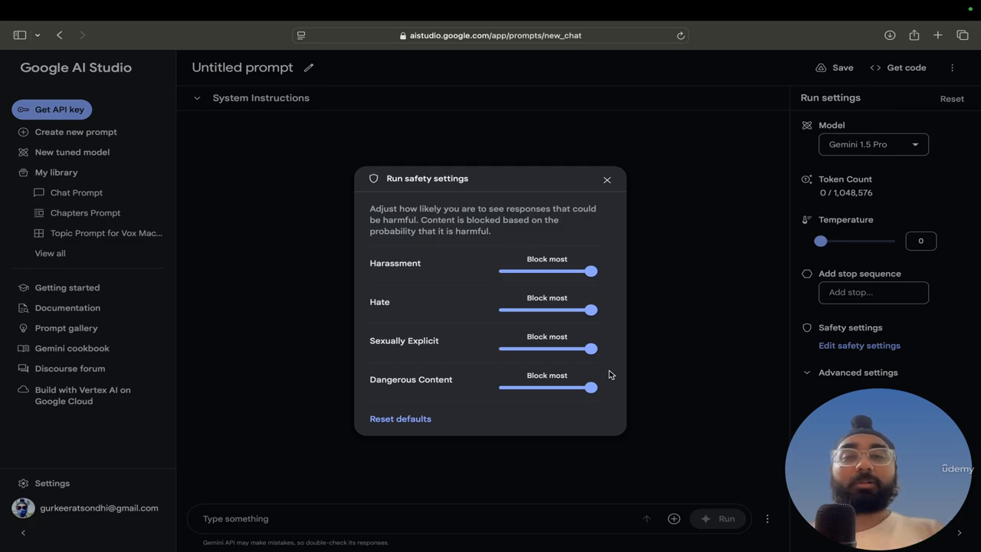
left_click(606, 181)
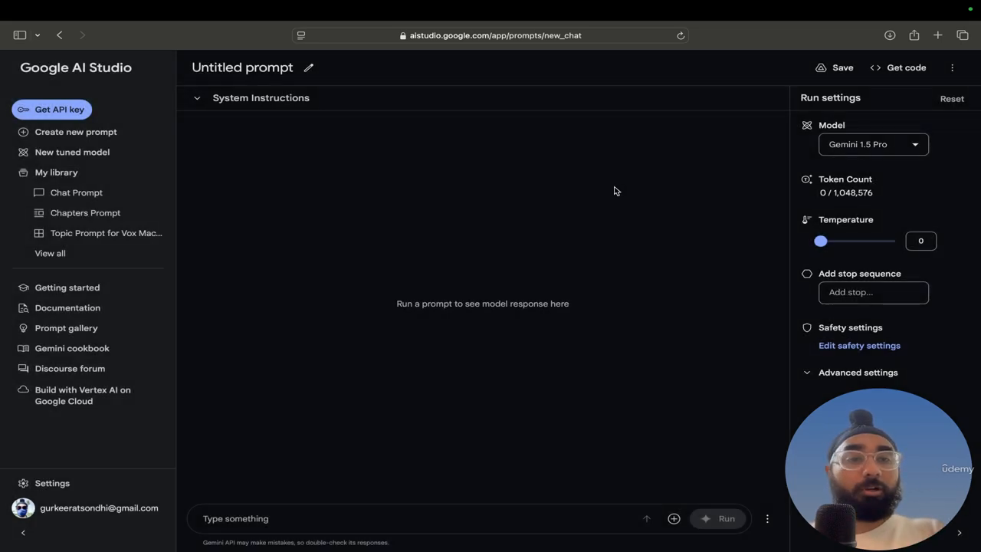
left_click(805, 373)
left_click(805, 373)
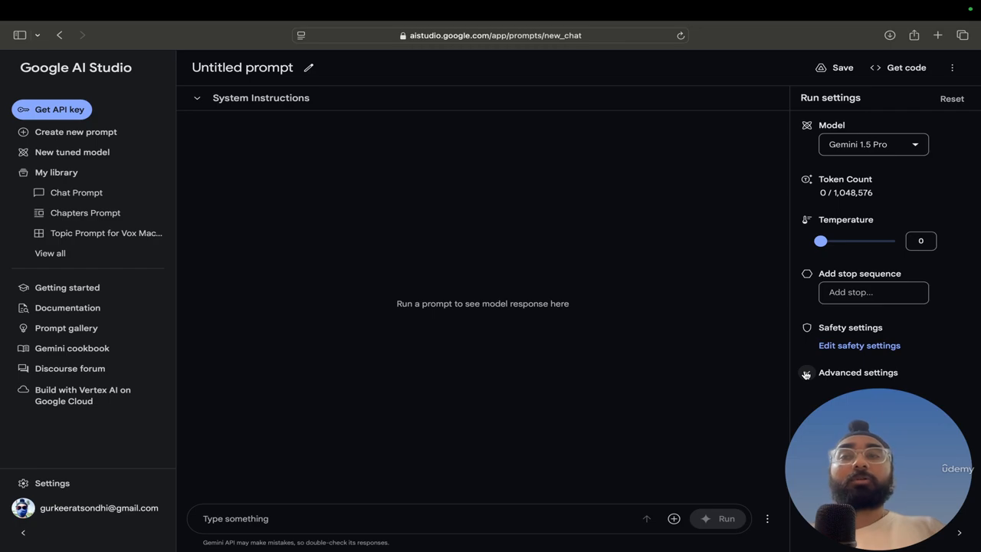
Create a new chat prompt, discarding the unsaved changes, and expand its System Instructions section
left_click(113, 136)
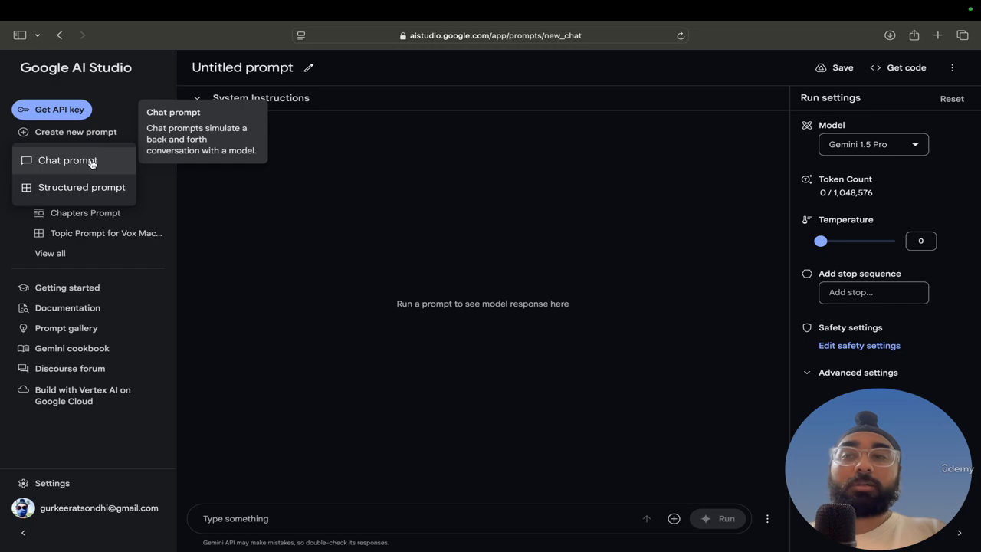
left_click(91, 163)
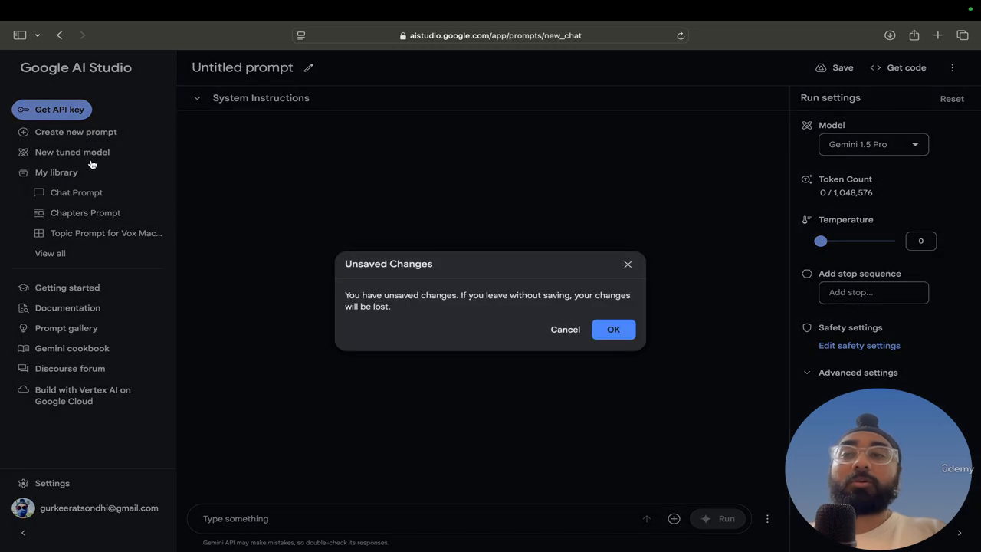
left_click(610, 329)
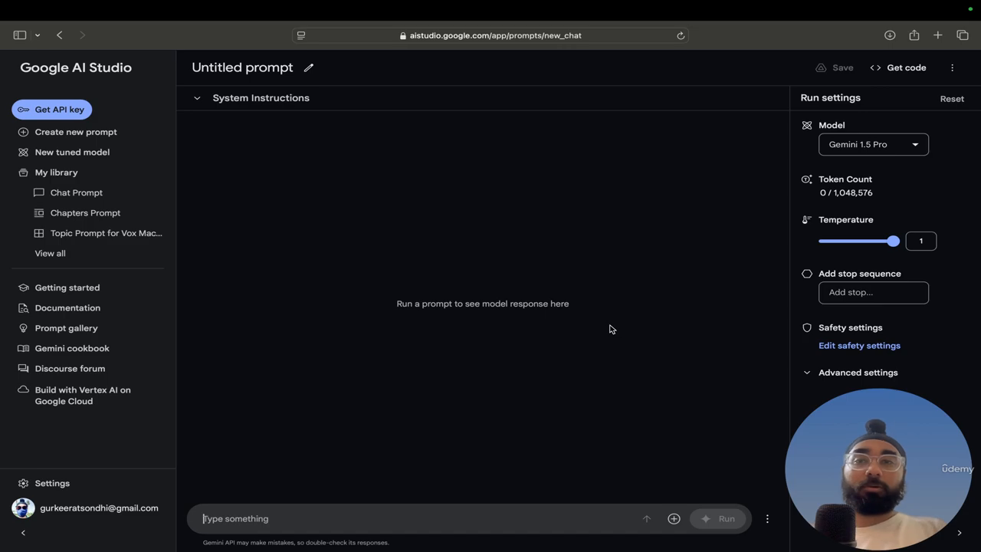
left_click(198, 98)
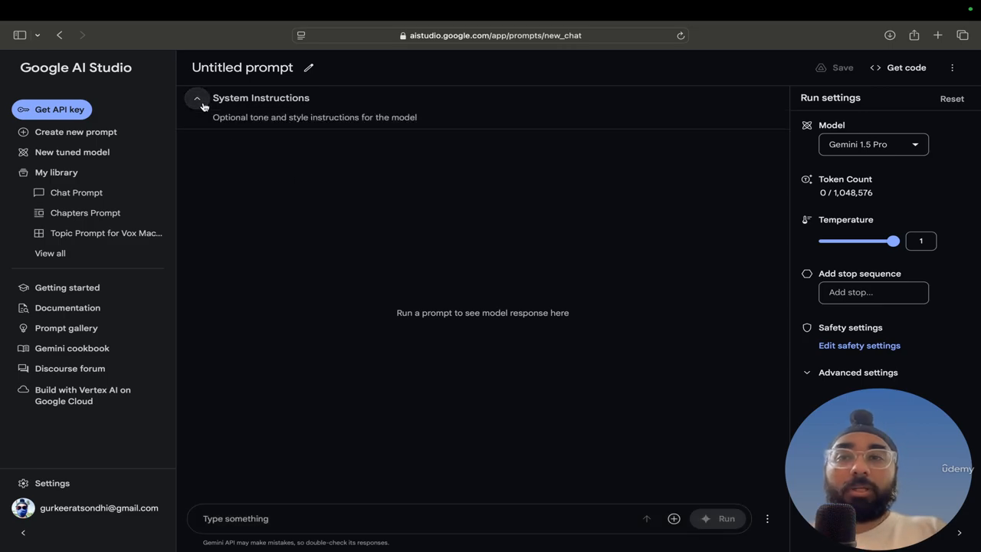
Replace the untitled prompt's name with "Calculator" in its save details
left_click(307, 68)
left_click_drag(449, 263, 358, 262)
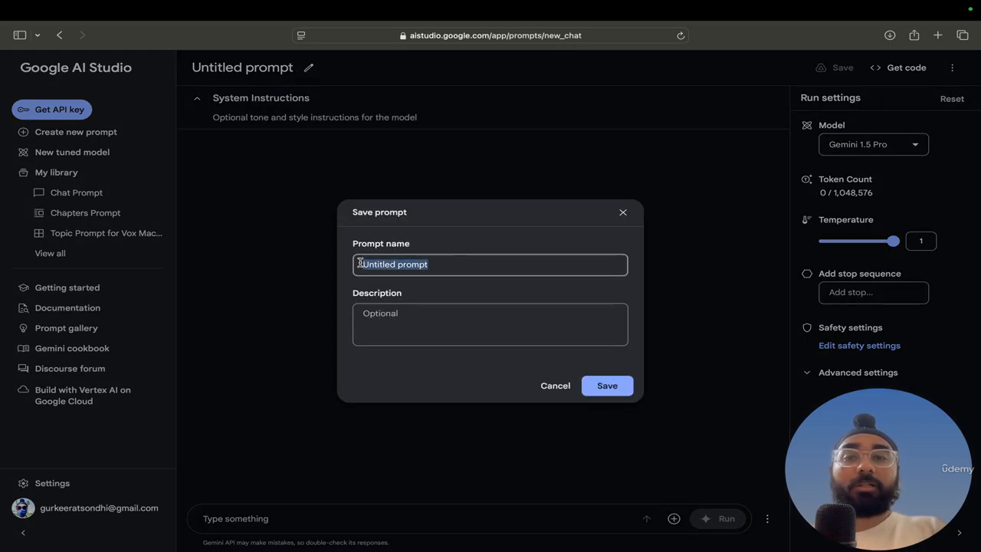
type("Calc")
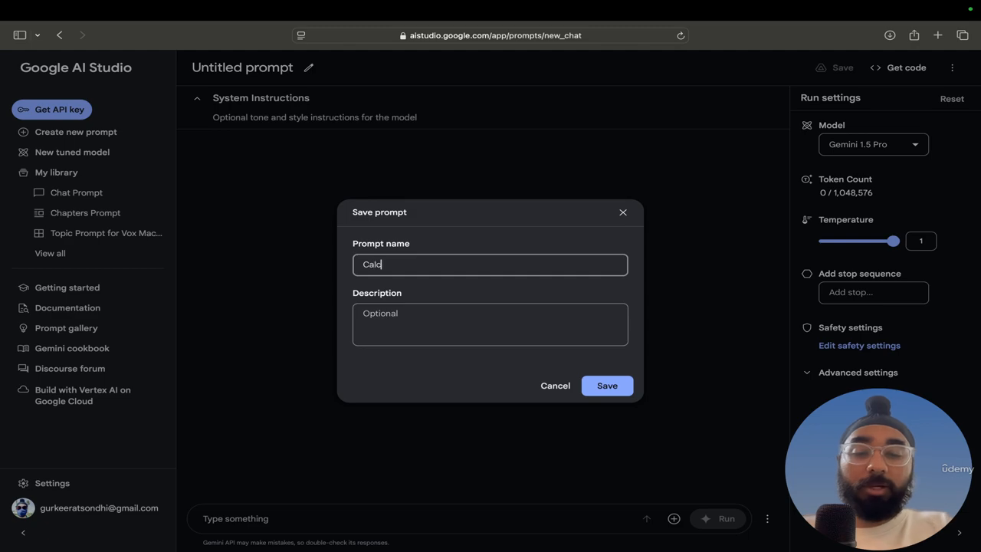
type("ulator")
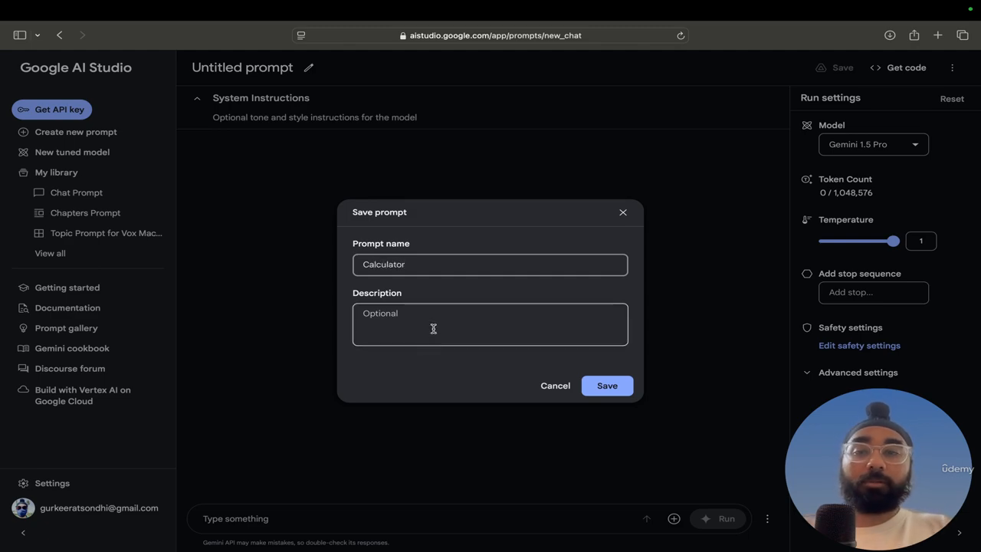
Begin the prompt's description with "Act as a calculator and only give me the results as the answer"
left_click(407, 325)
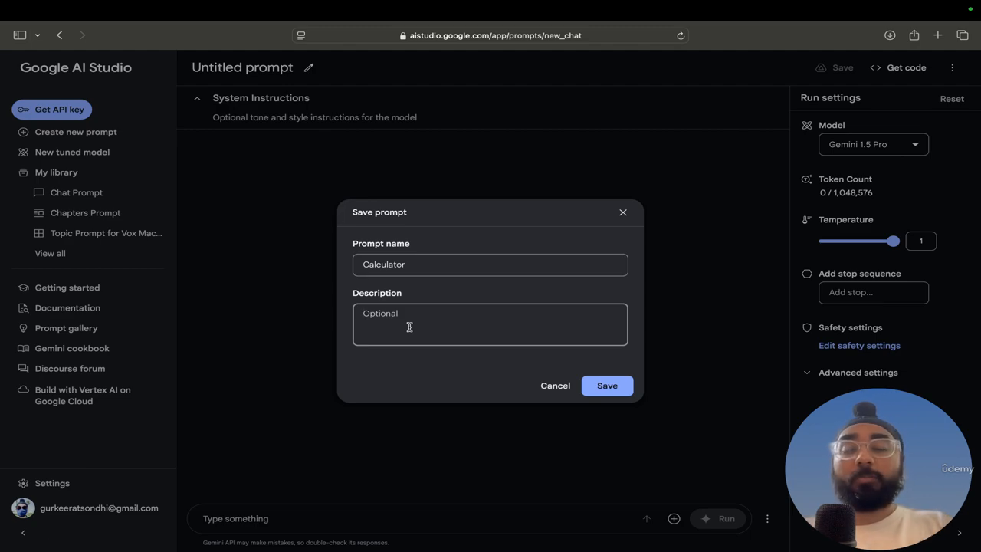
type("Act ")
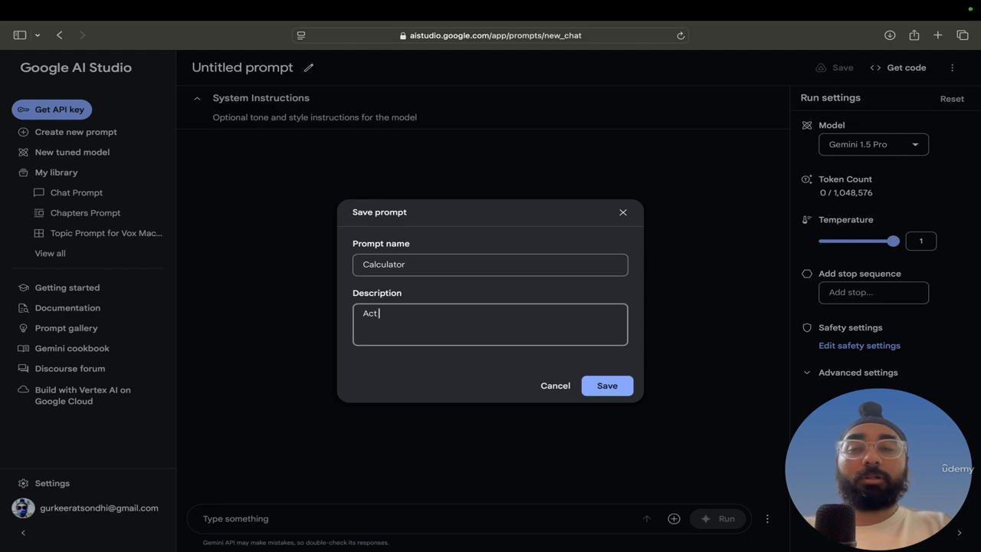
type("as ")
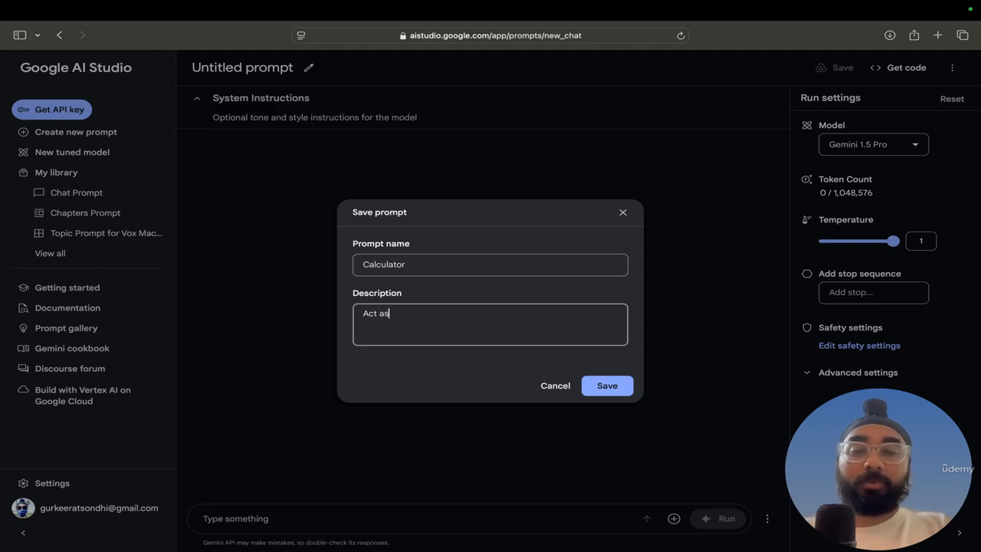
type("a")
key("BackSpace")
type("a calculator ")
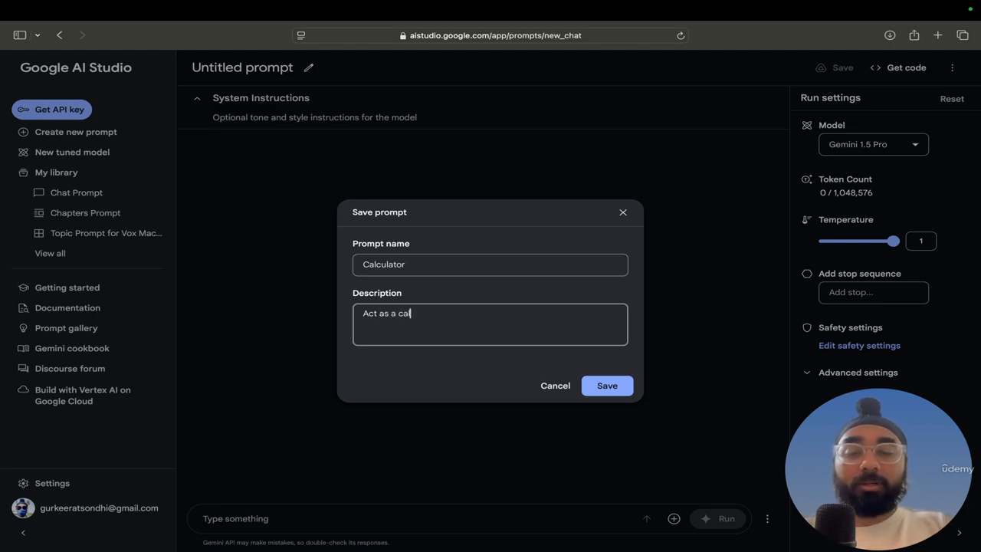
type("and")
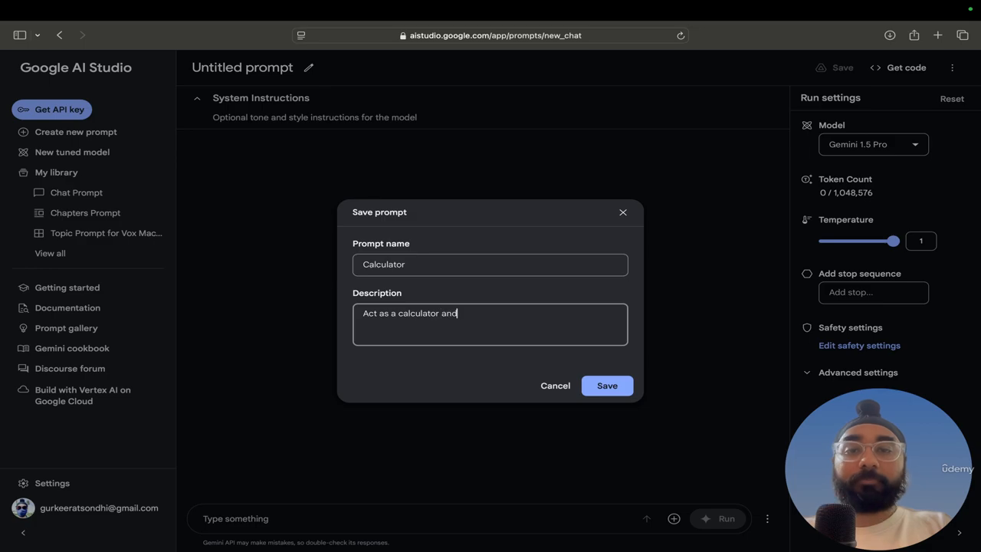
type(" onky")
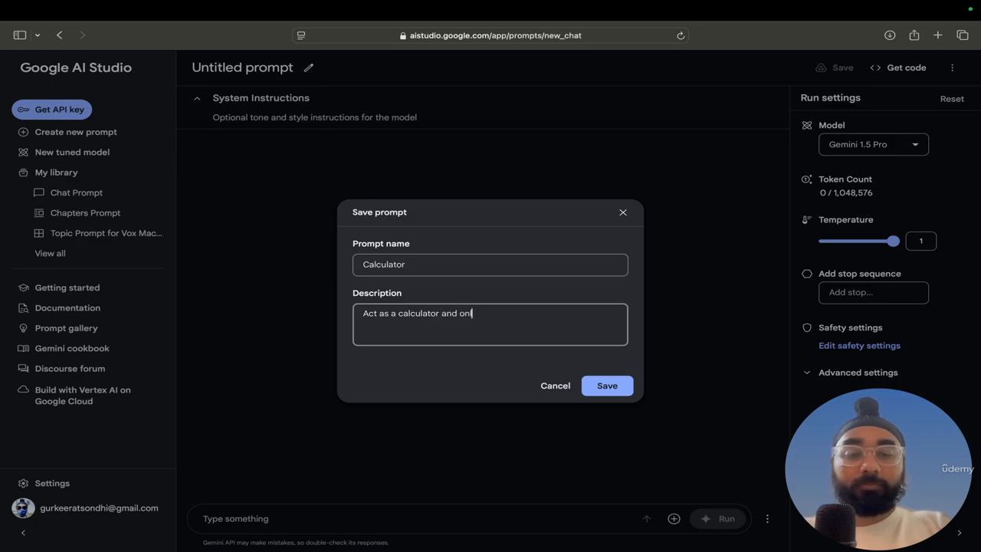
type("y give me the ")
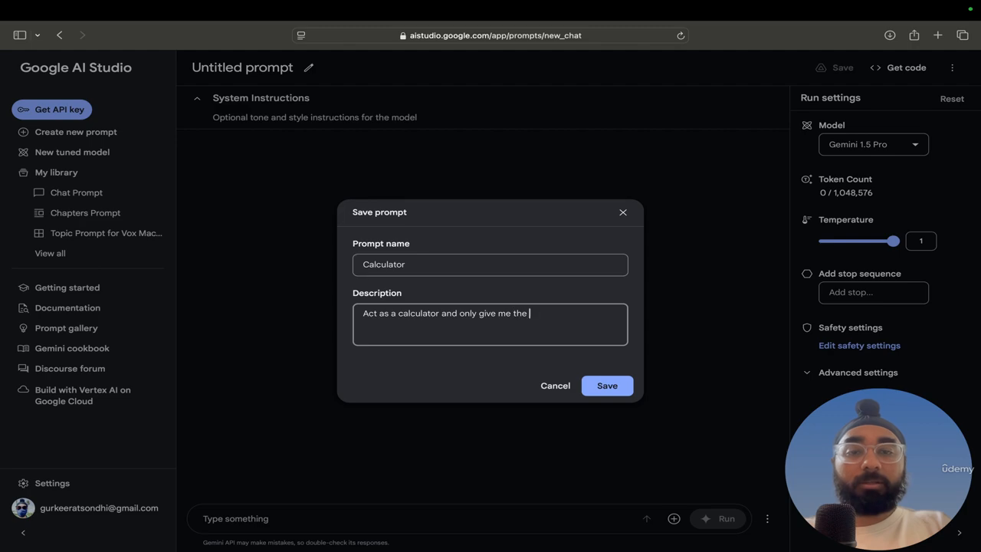
type("results as ")
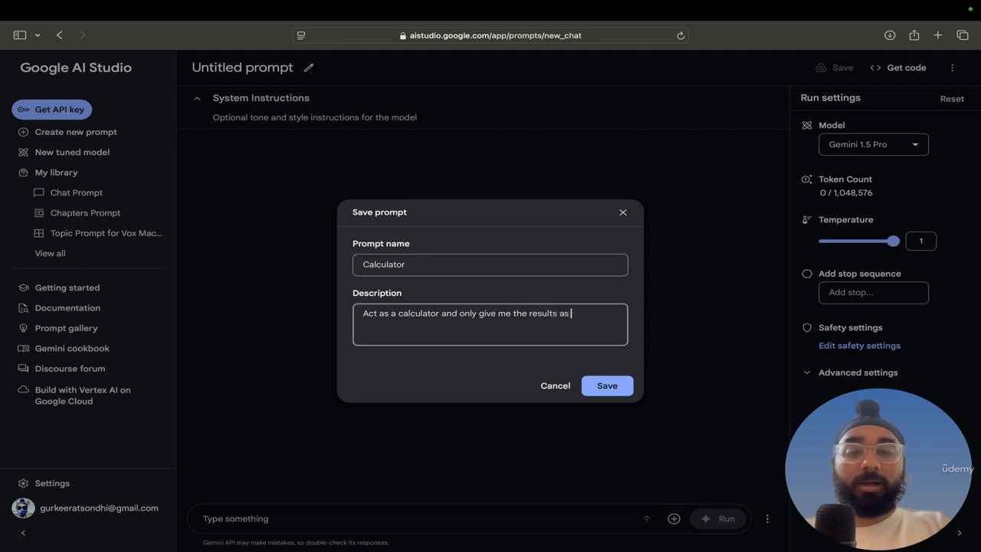
type("the answer")
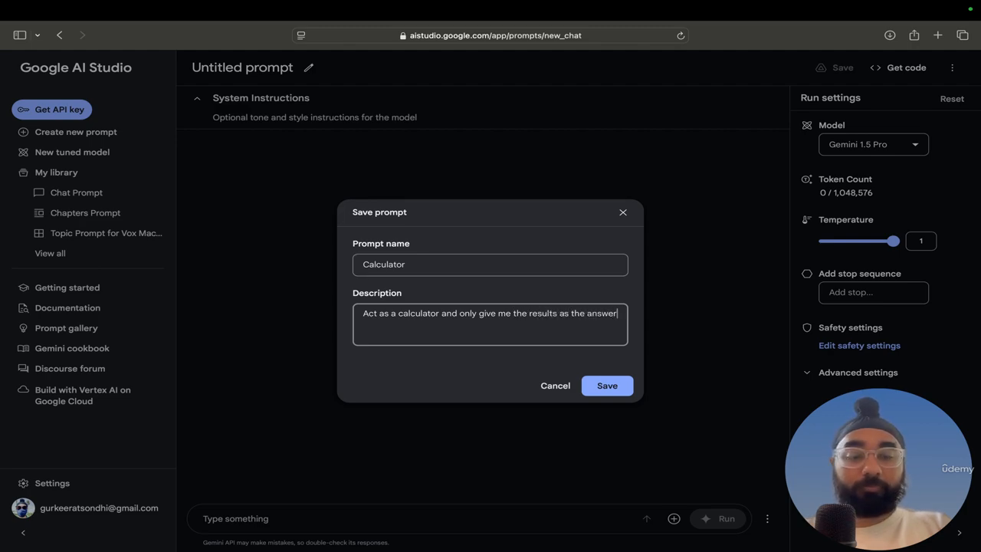
Add "If you cannot compute the term given by the user, say Invalid Result." to the description and save the prompt
type(". If yo")
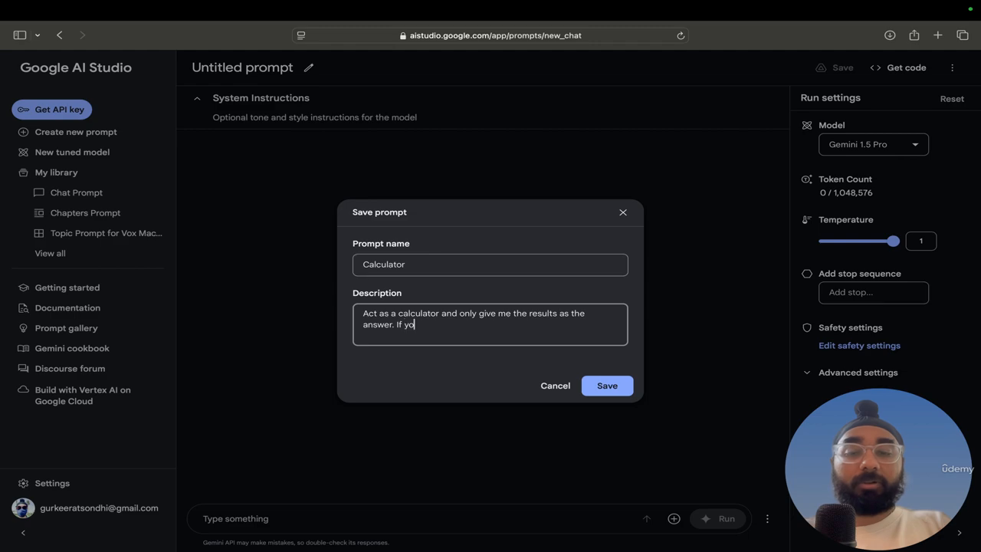
type("u cannot co")
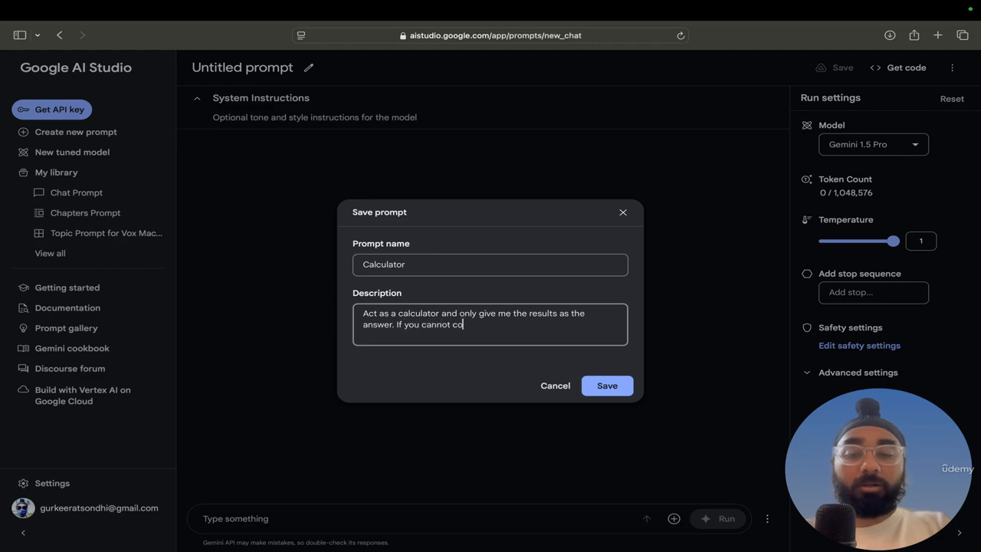
type("mpute t")
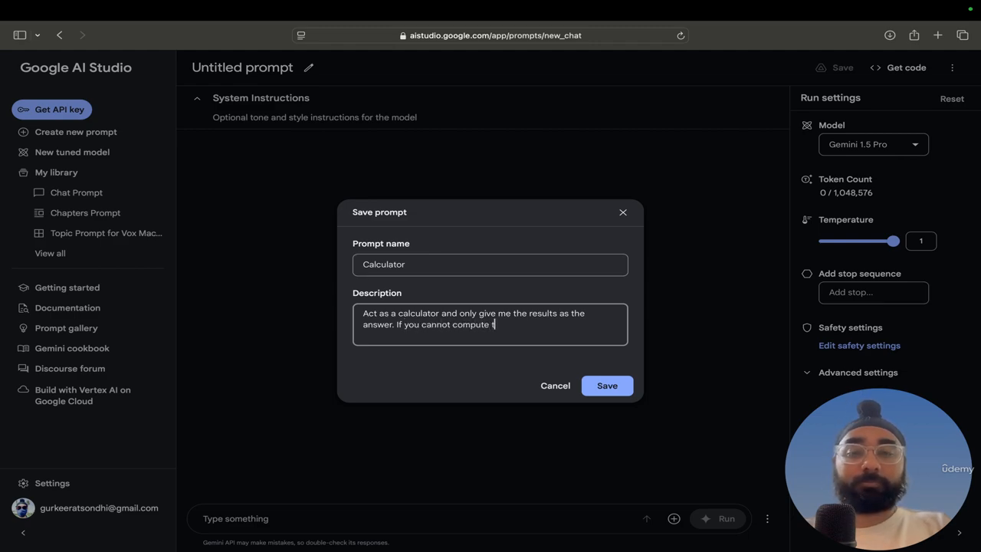
type("he")
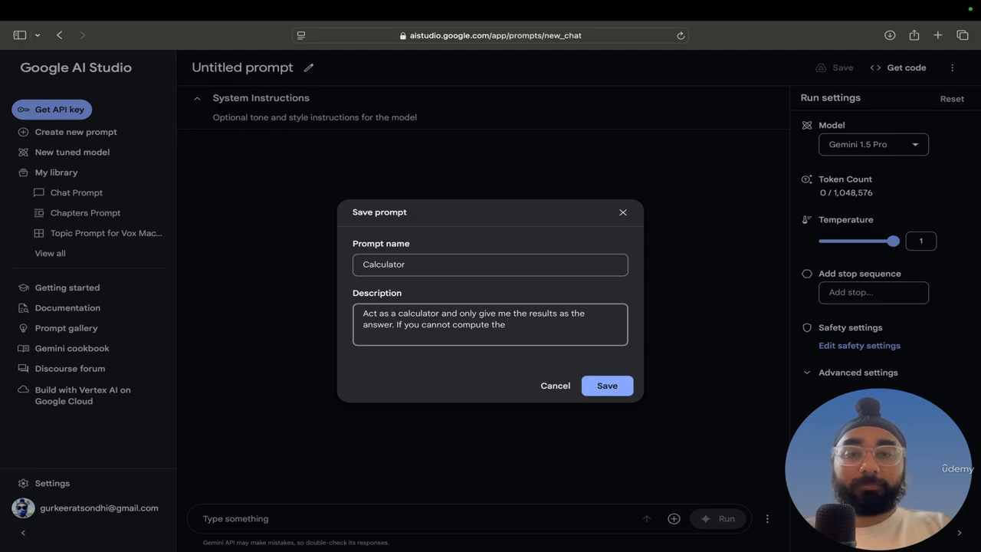
type(" term giv")
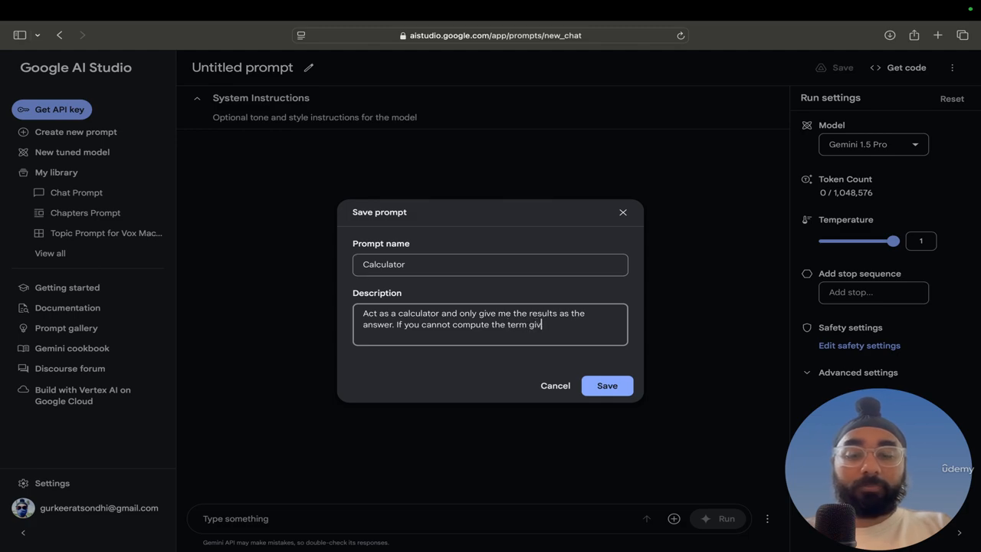
type("en by the ")
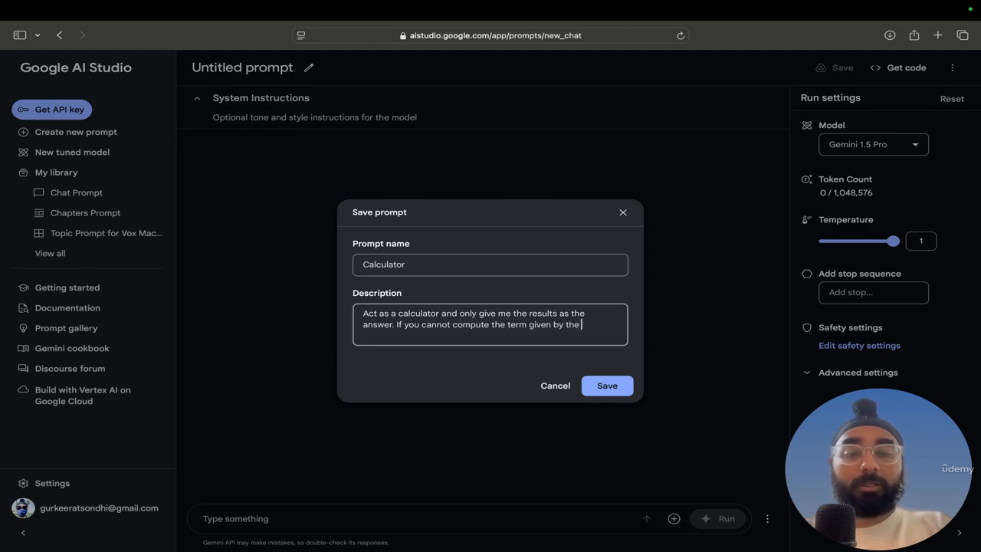
type("user, say")
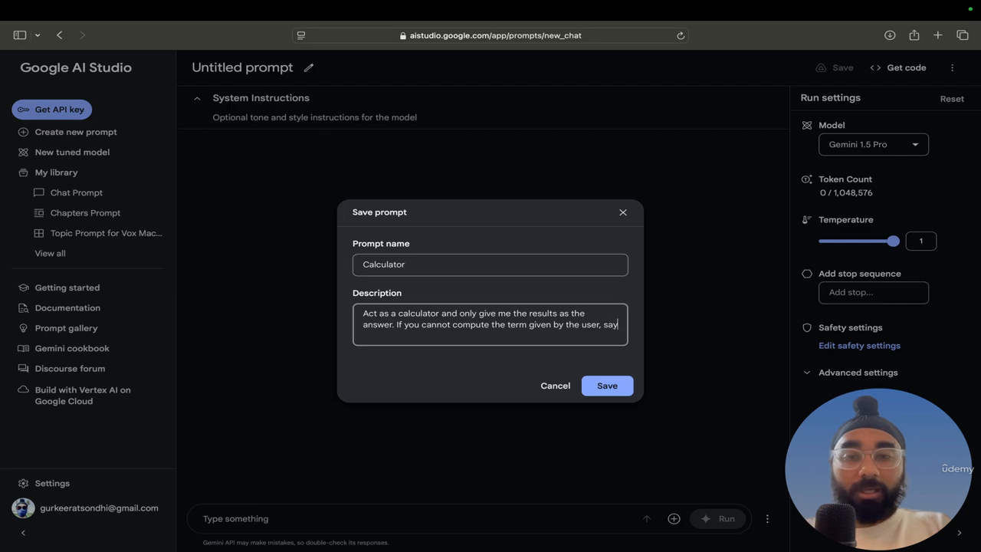
type(" Invali")
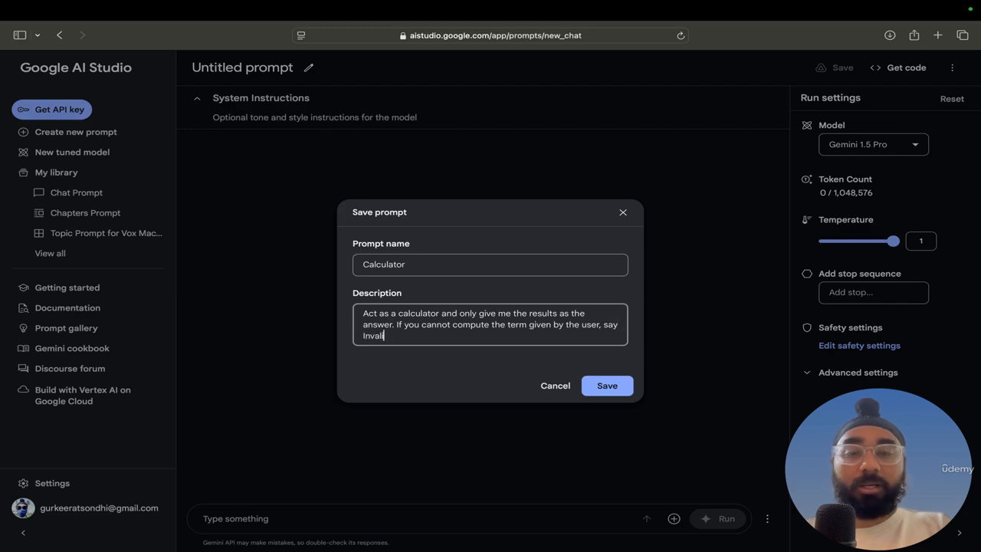
type("d Result.")
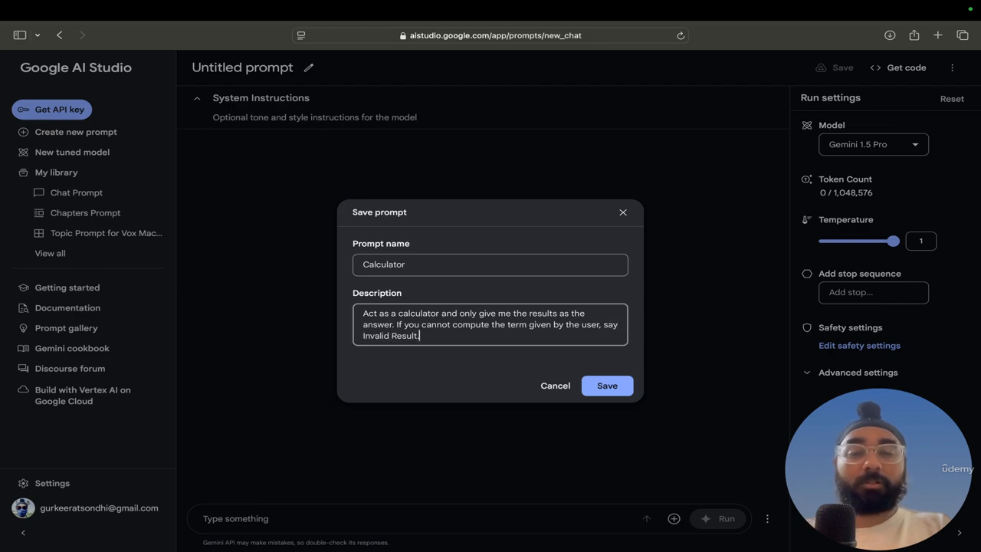
left_click(614, 386)
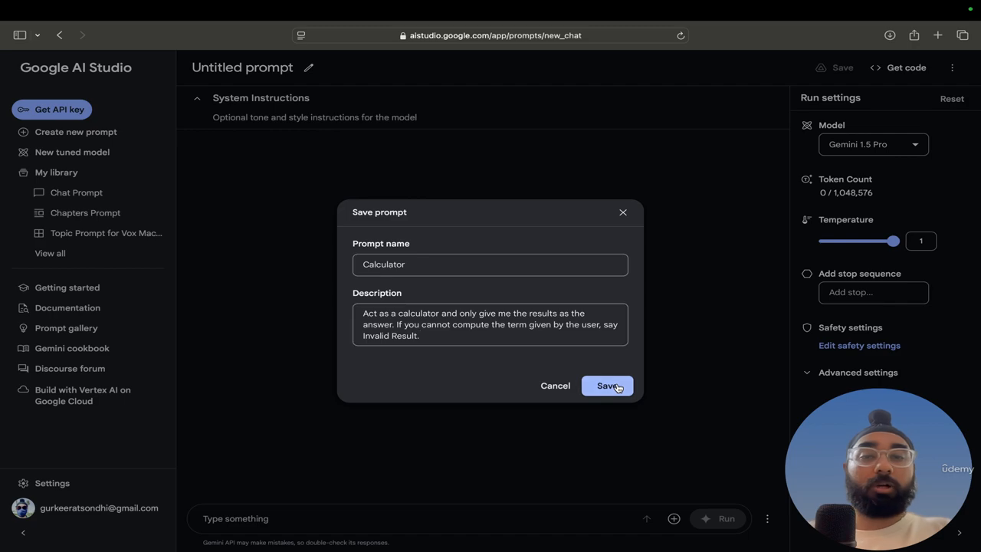
Begin the system instructions with "Be very precise and to the point and return me the answer of the term that the user gives"
left_click(427, 118)
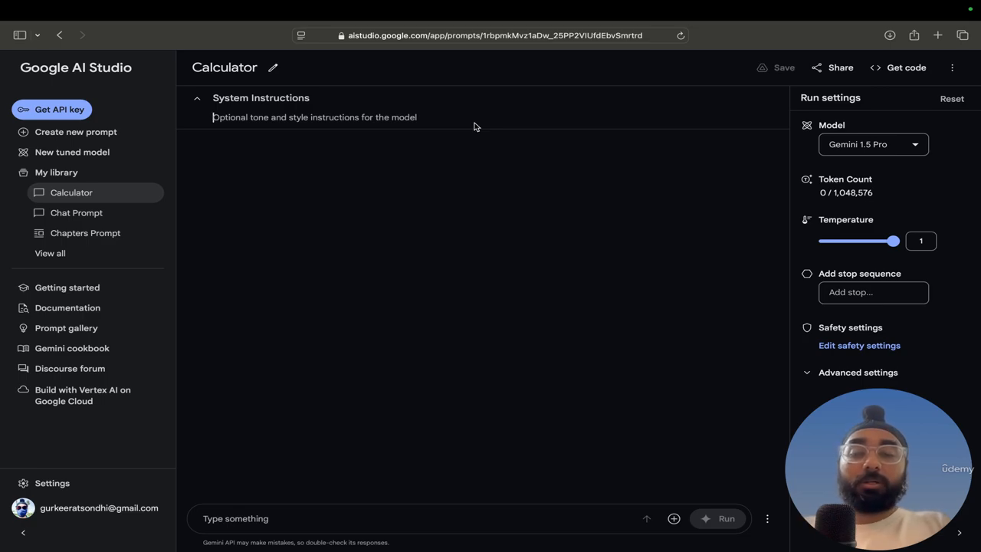
type("Be ver")
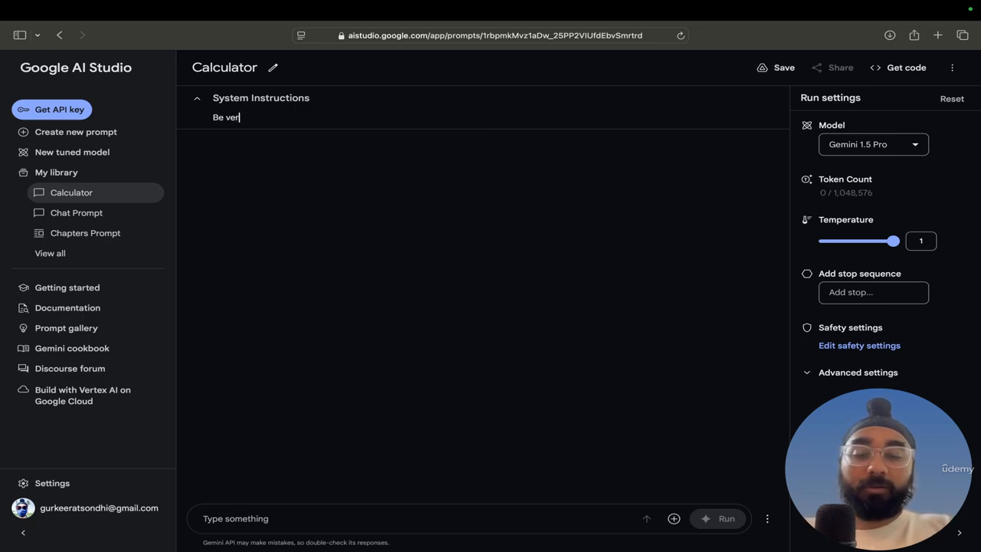
type("y precise a")
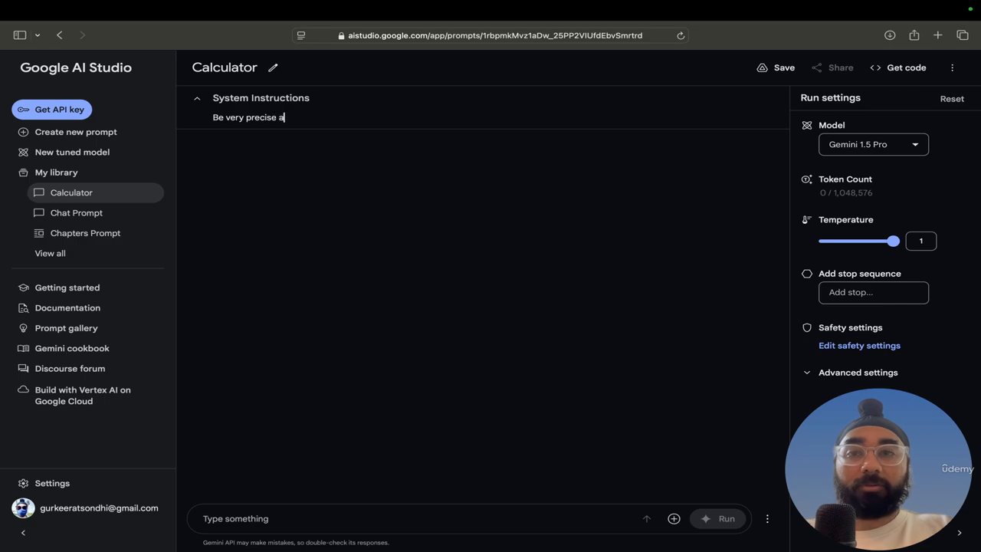
type("nd to the point and ")
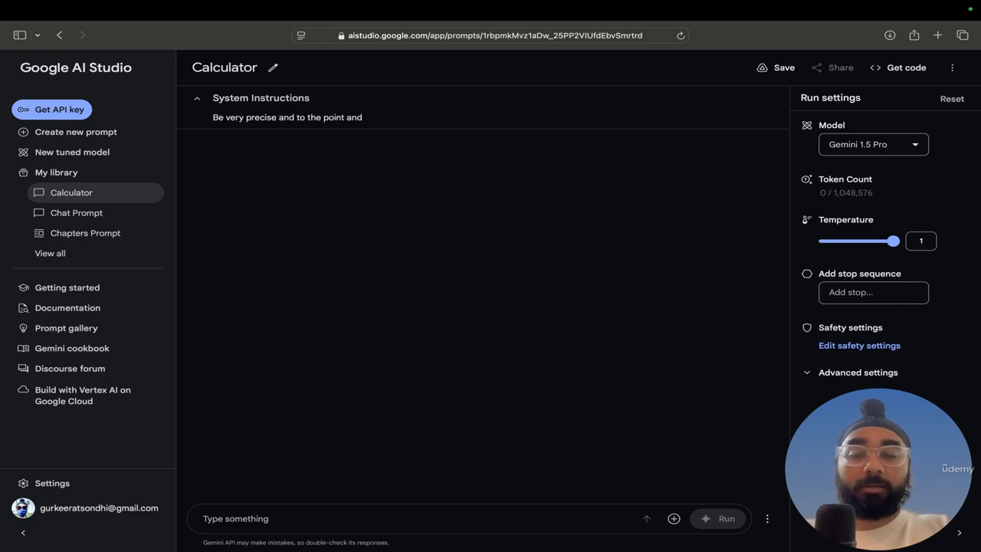
type("ret")
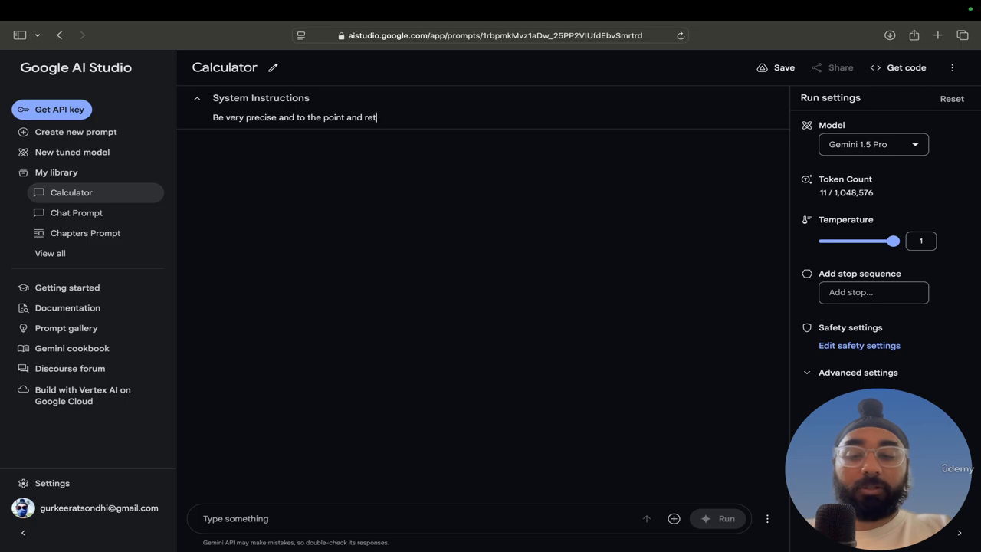
type("urn me t")
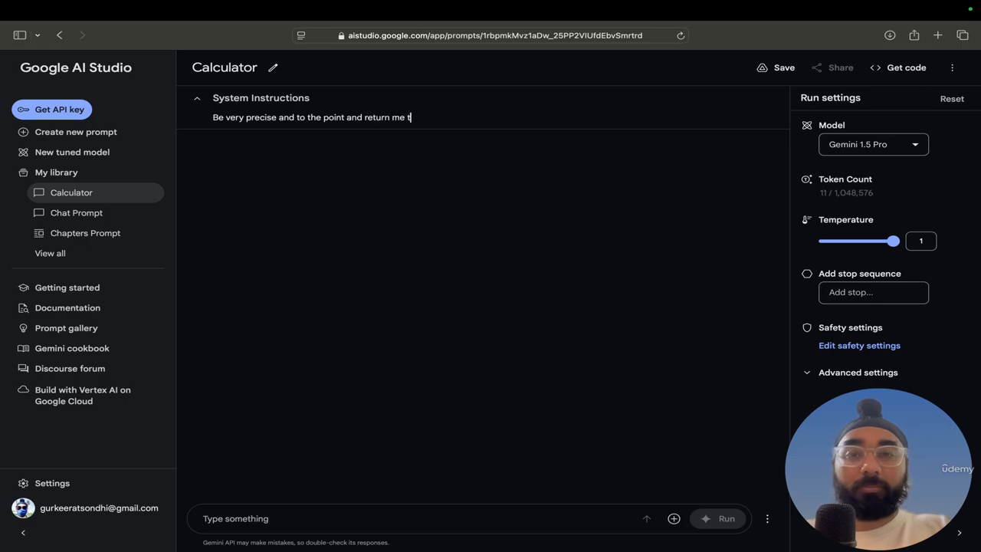
type("he anser of")
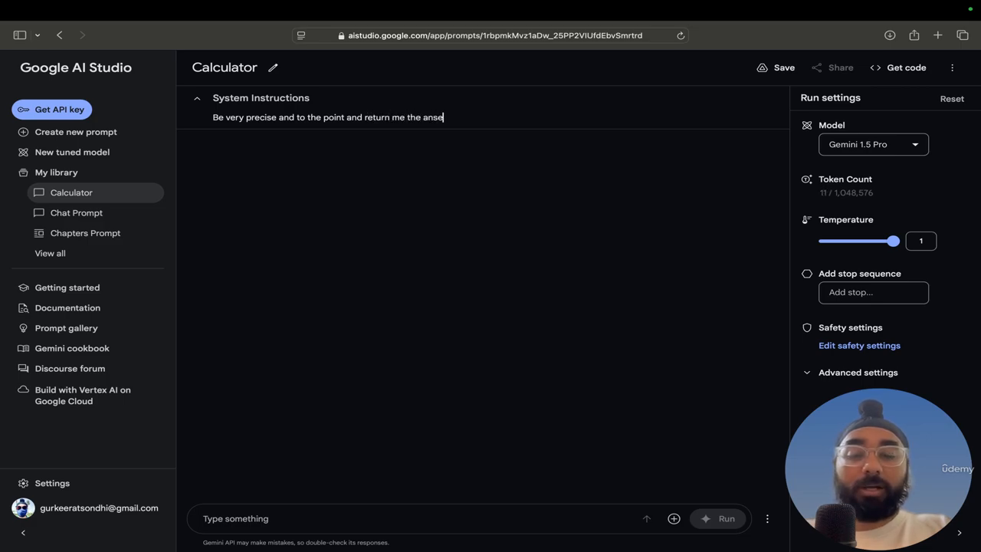
key("BackSpace")
key("BackSpace")
key("BackSpace")
key("BackSpace")
key("BackSpace")
key("BackSpace")
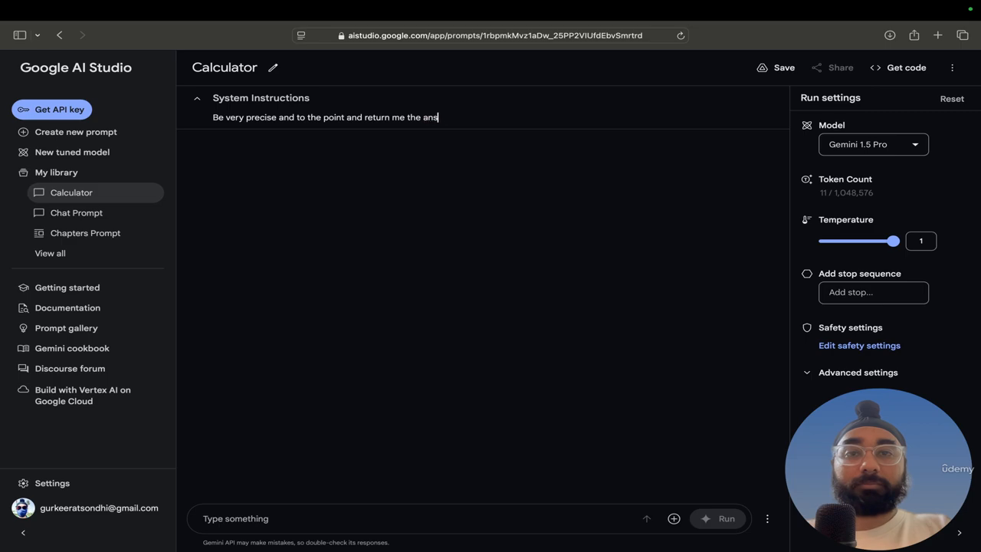
type("swer of the te")
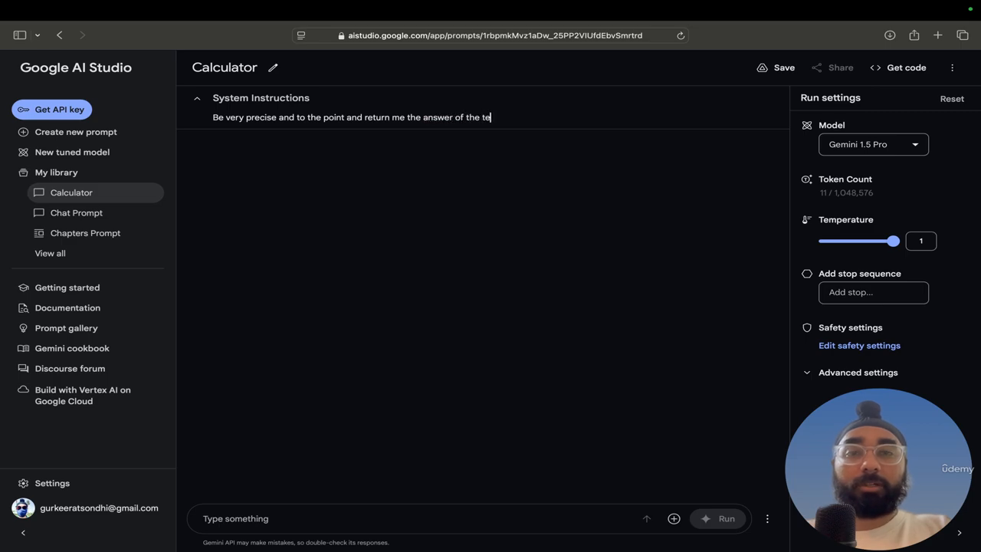
type("rm that the")
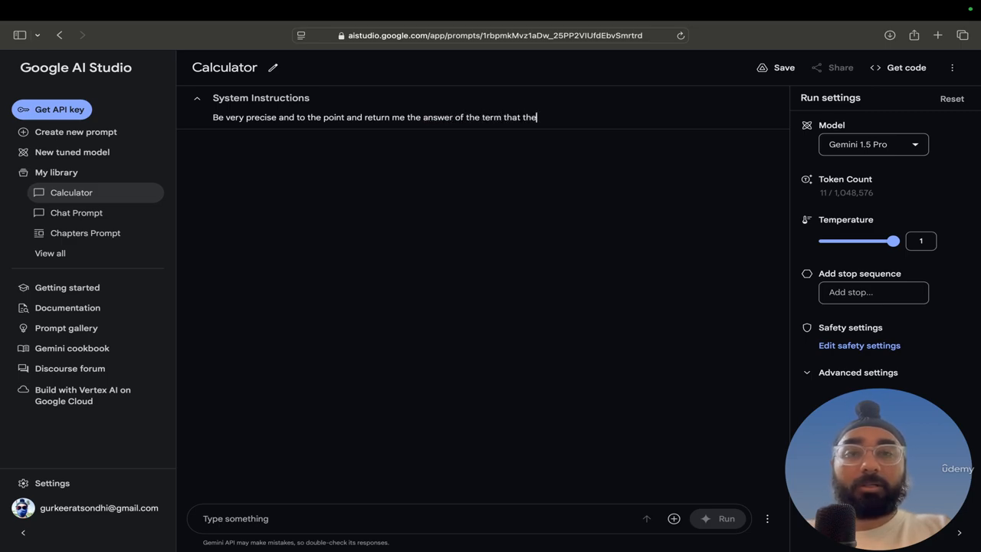
type(" user give")
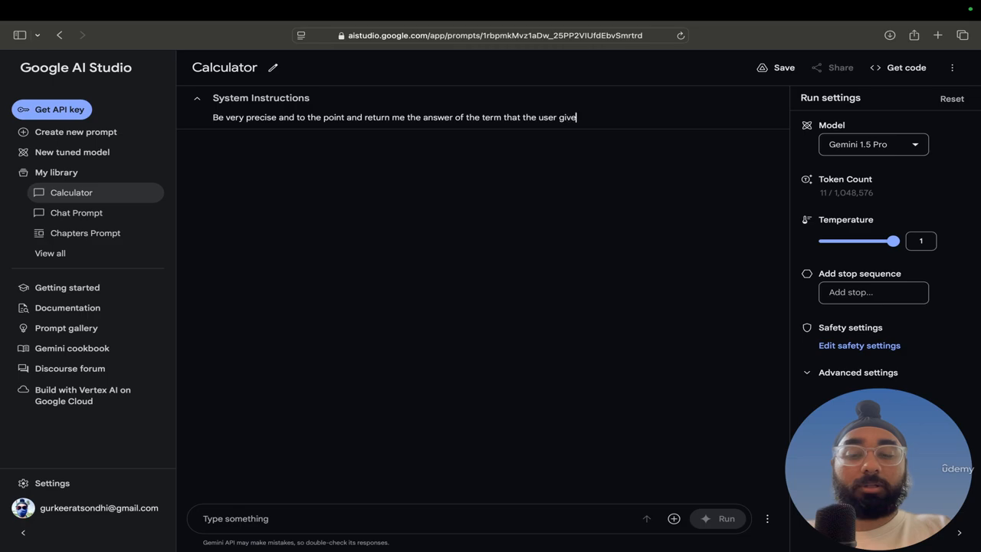
Finish the word "gives" in the system instructions and add the sentence "If the term is not solvable, return Invalid result."
type("s. If the")
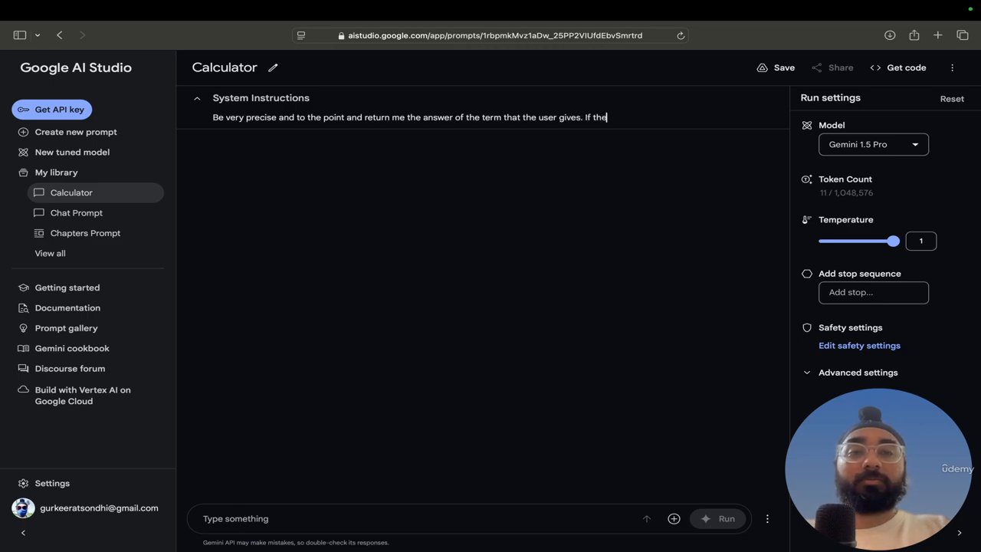
type(" term is")
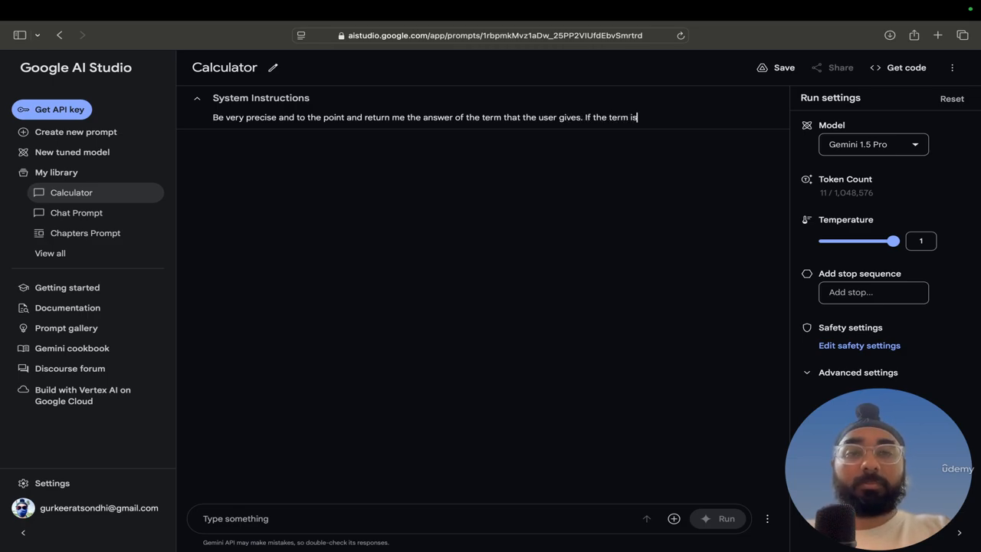
type(" not s")
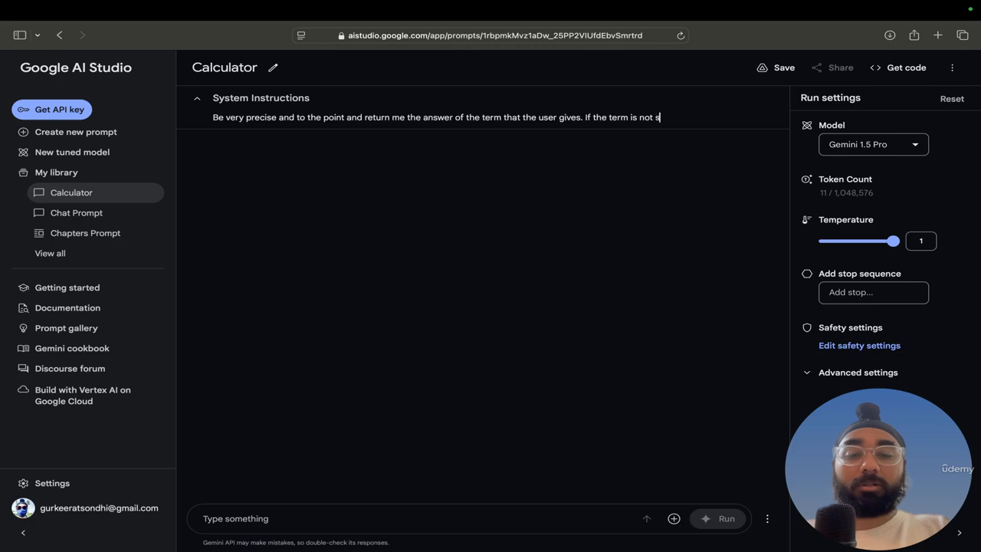
type("olvable")
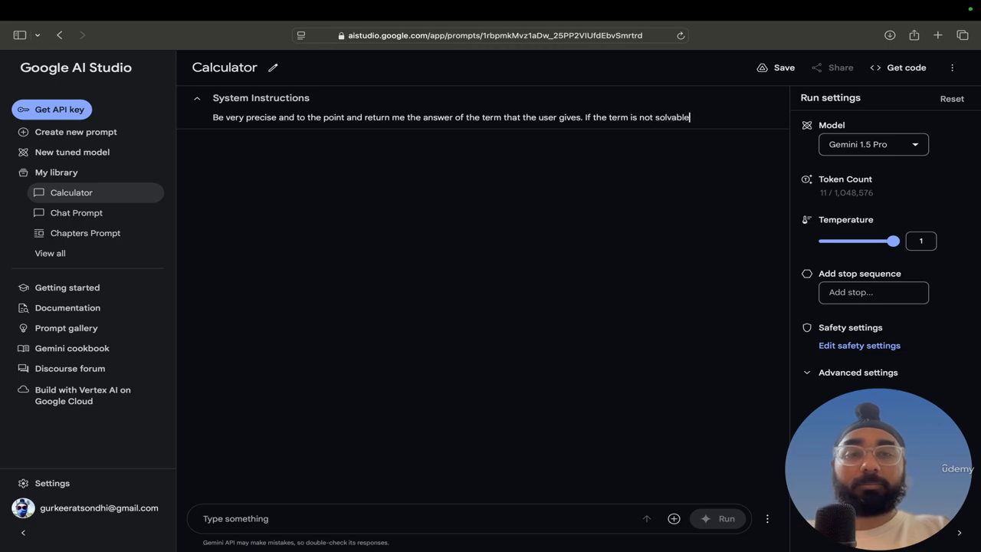
type(", return")
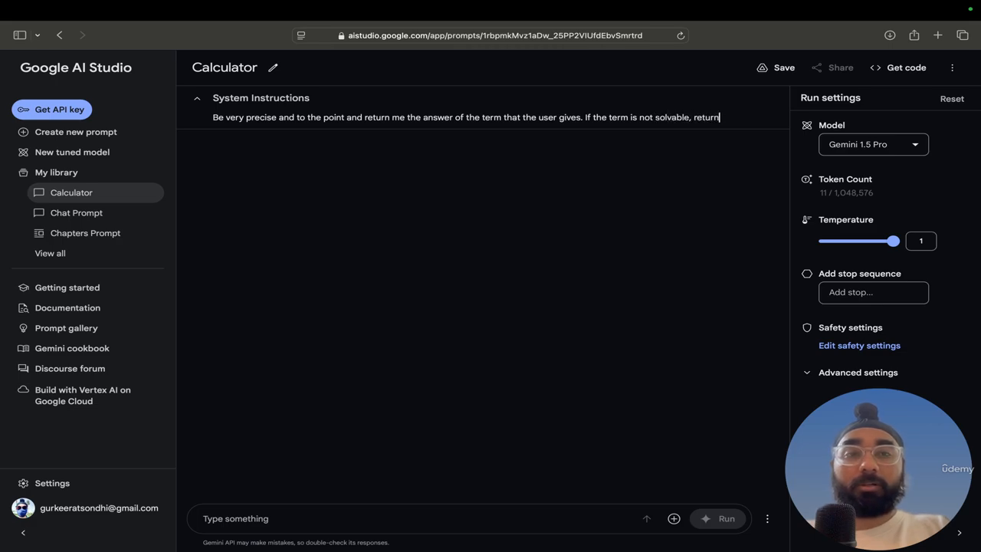
type(" Inva")
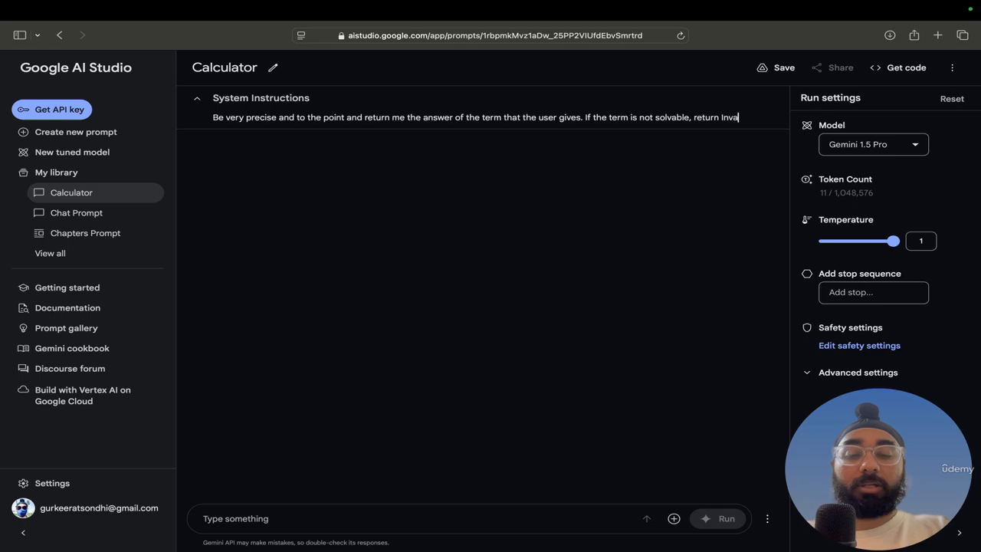
type("lid Re")
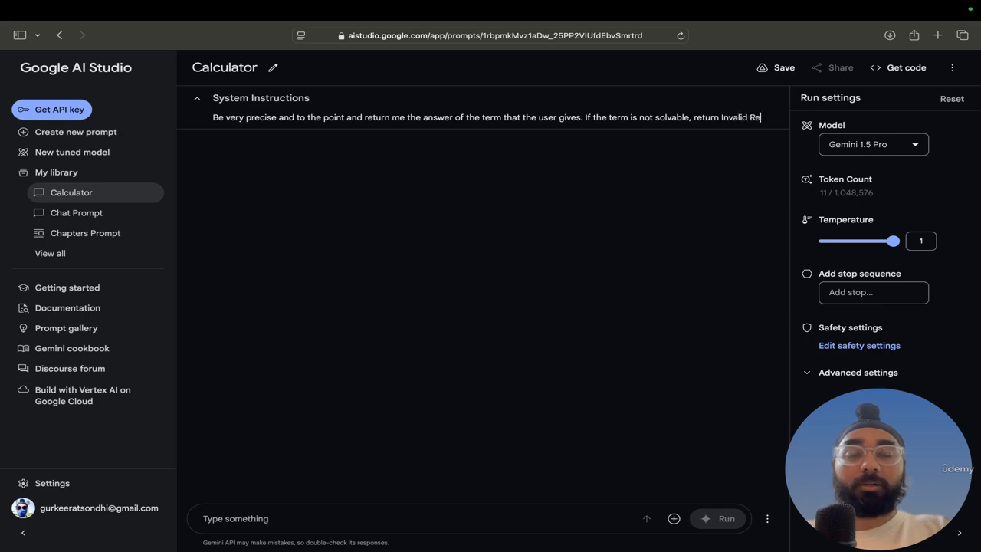
key("BackSpace")
key("BackSpace")
type("result.")
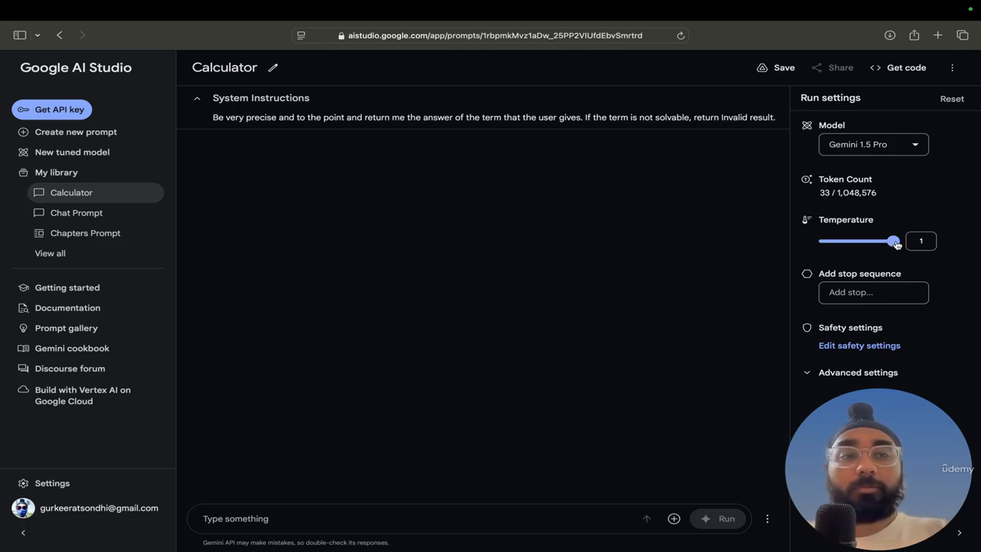
Lower the model's temperature to 0 and run the chat message "10+5"
left_click_drag(897, 243, 782, 243)
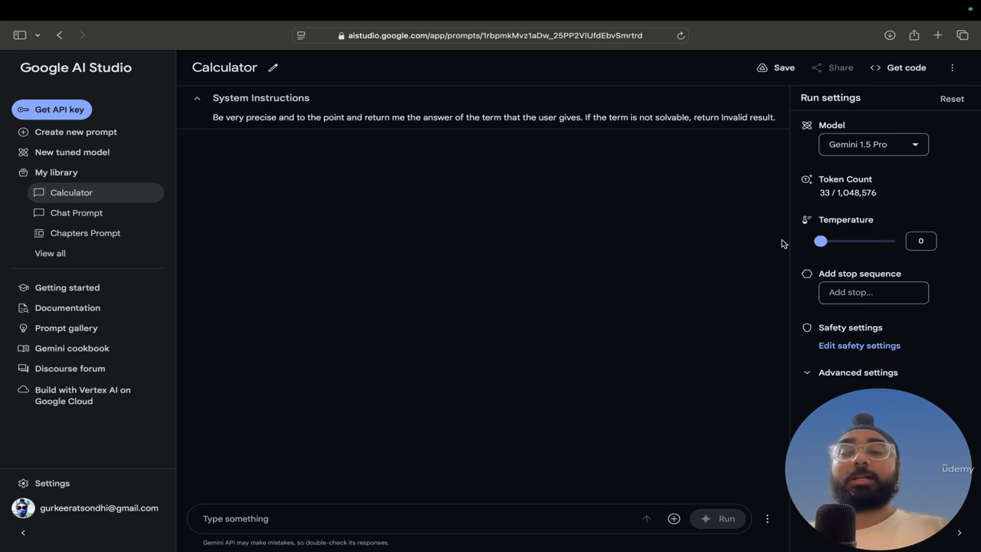
left_click(340, 517)
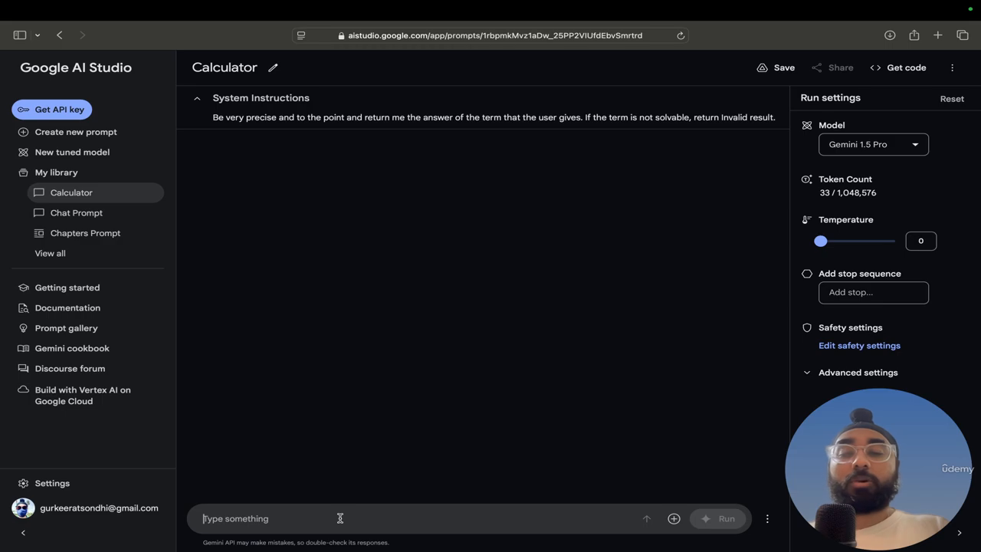
type("10+5")
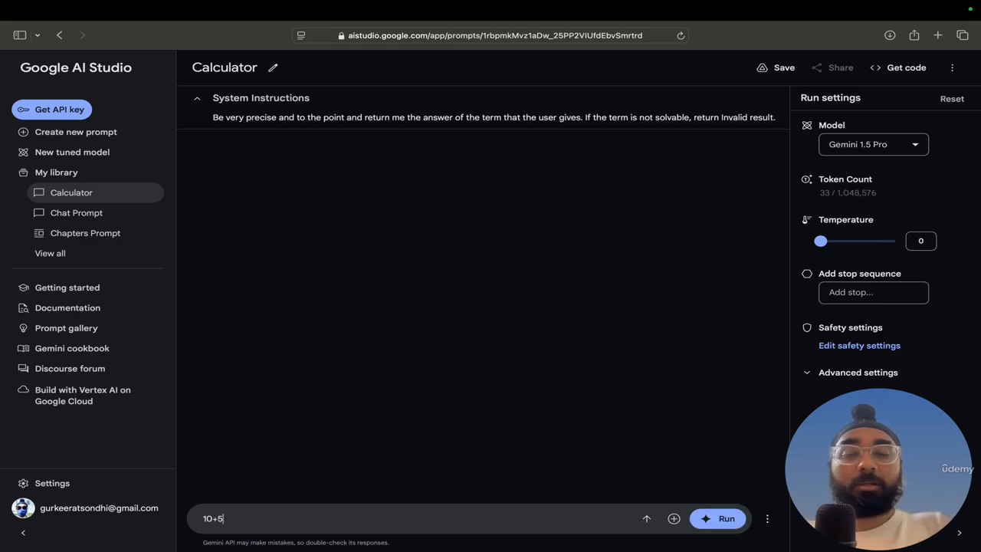
left_click(717, 519)
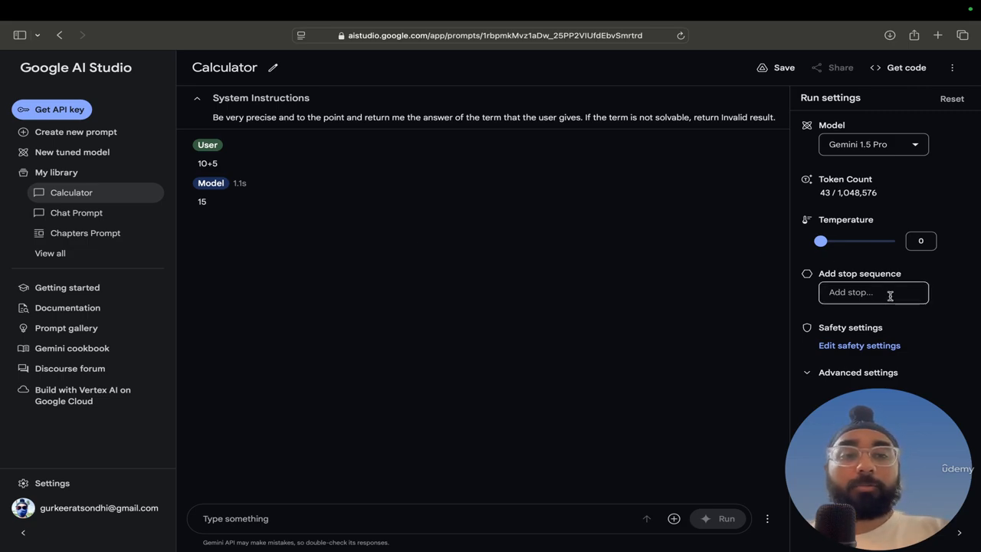
Add "0" as a stop sequence and test it by running the chat message "10+10"
left_click(862, 296)
type("0")
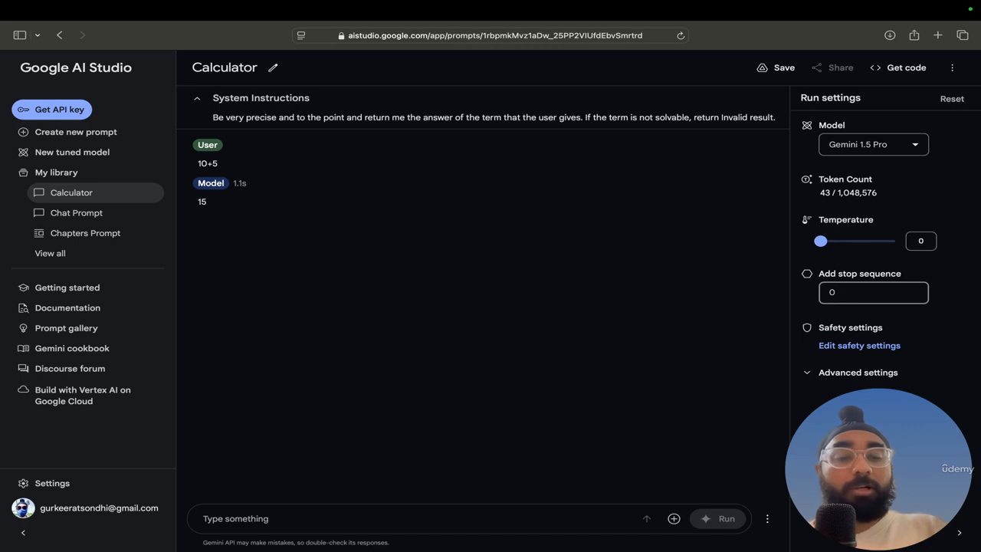
key("Return")
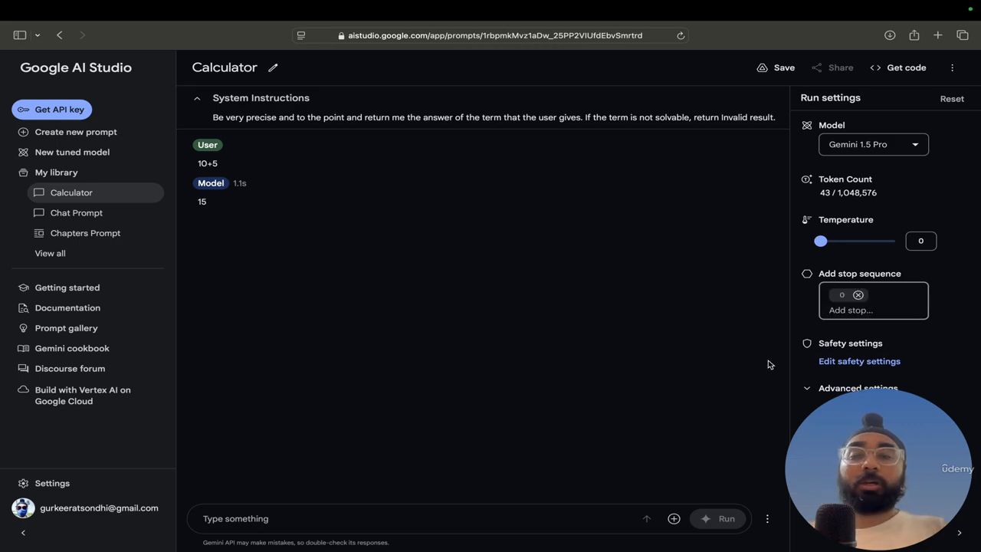
left_click(399, 518)
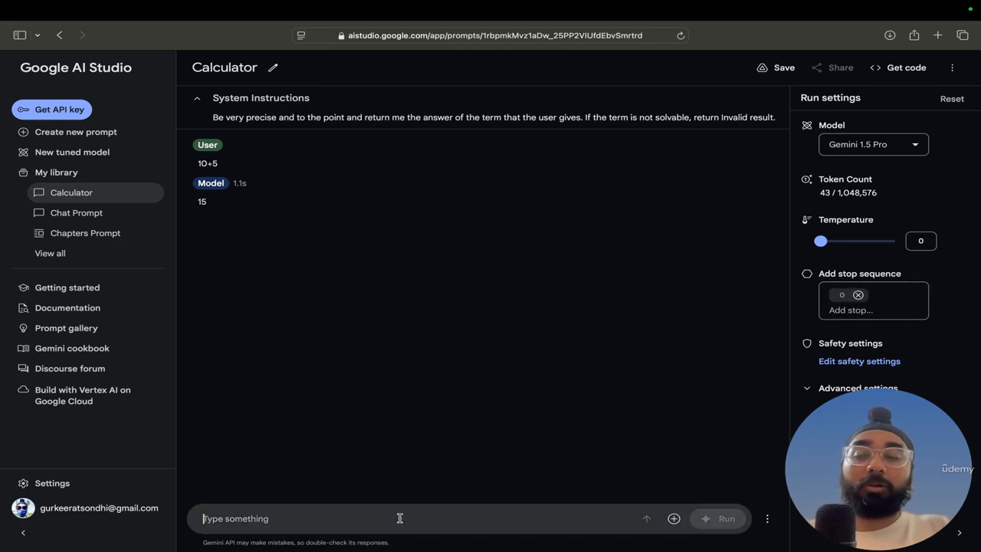
type("10+10")
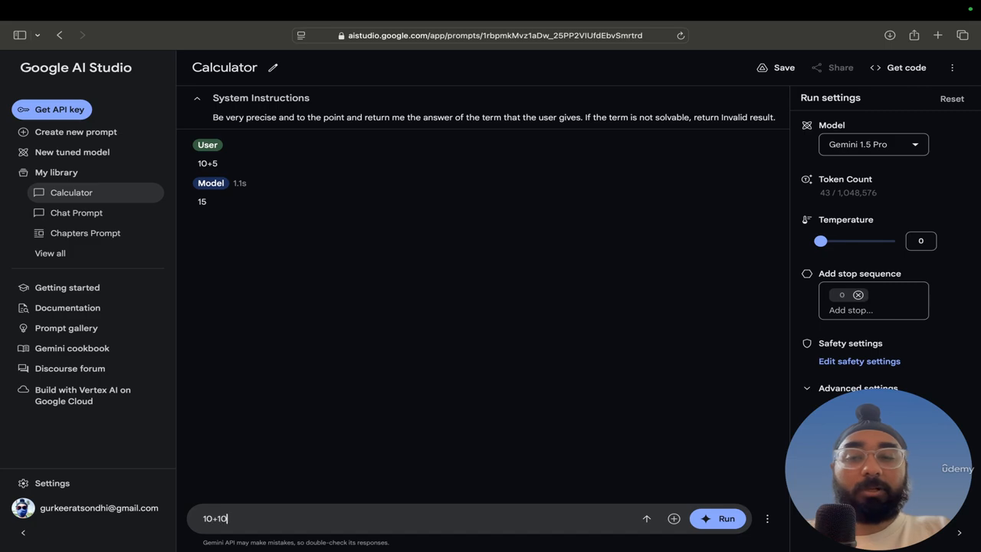
left_click(709, 520)
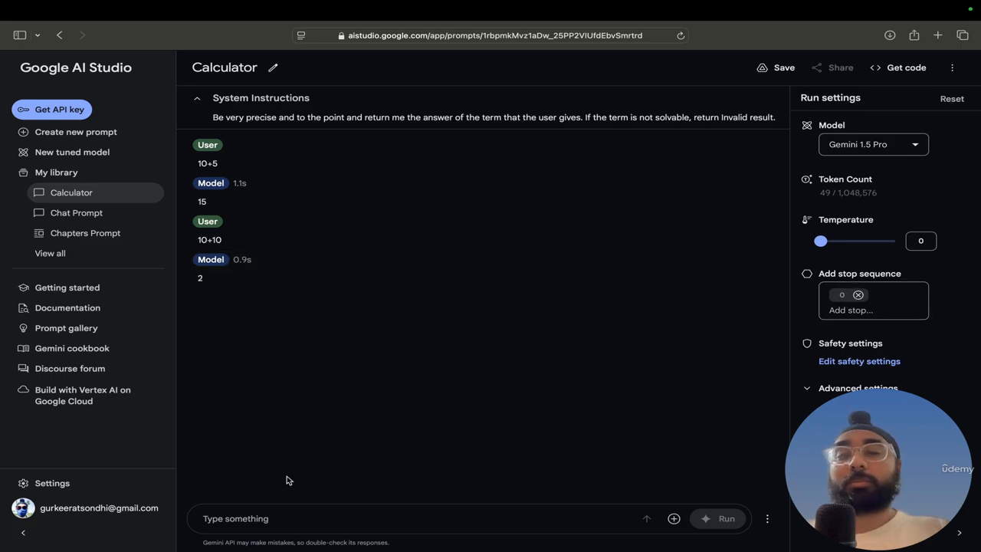
Run the chat message "10+11" with the stop sequence still set
left_click(259, 518)
type("1")
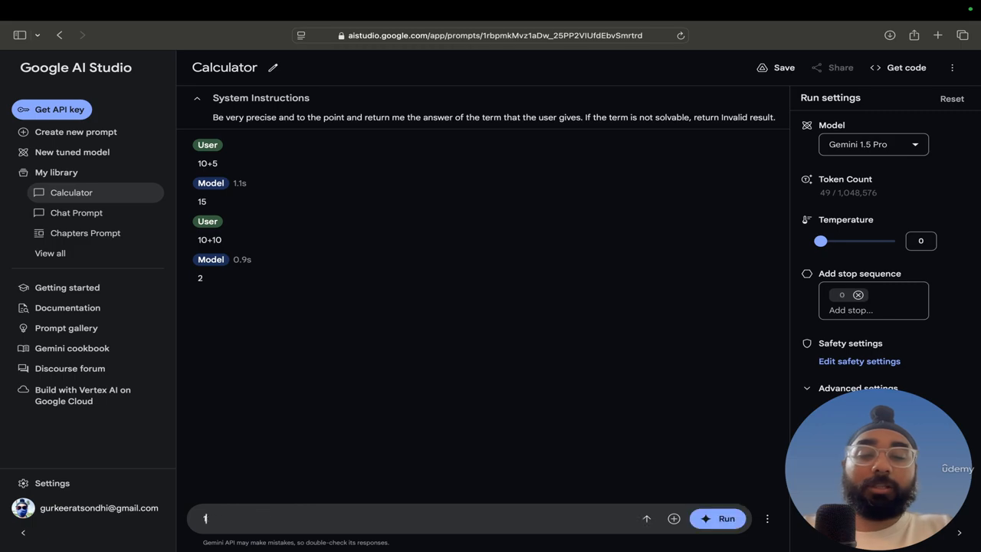
type("0=11")
key("BackSpace")
key("BackSpace")
key("BackSpace")
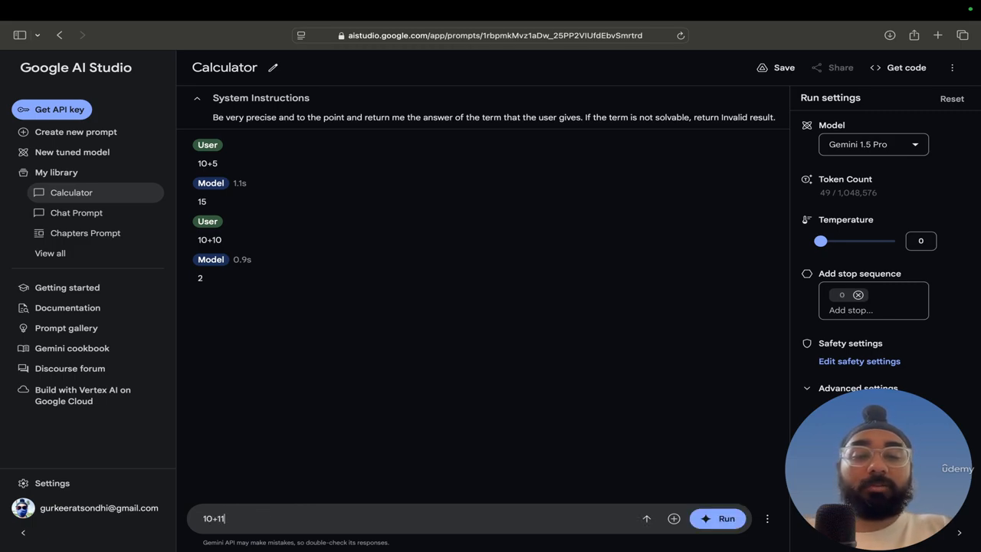
type("+11")
key("Return")
key("BackSpace")
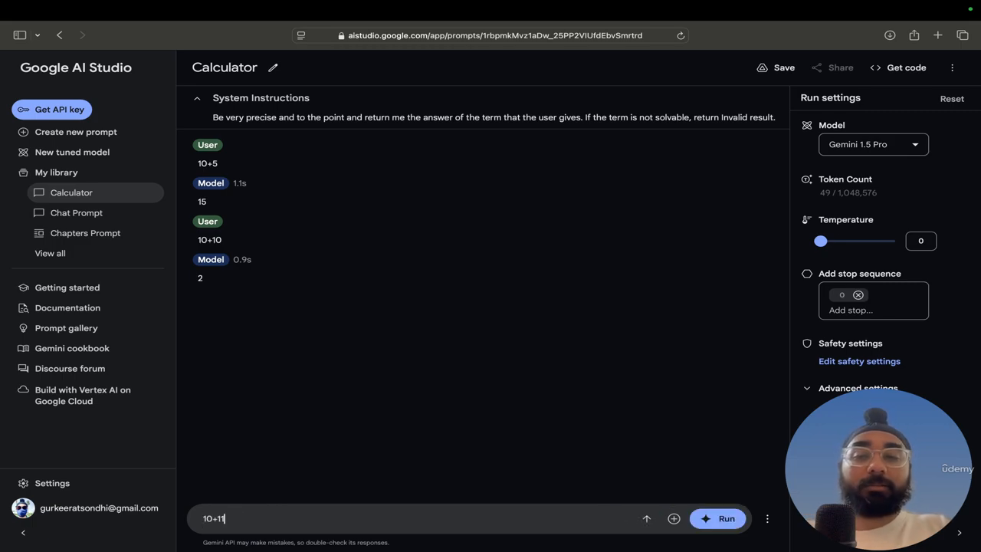
left_click(699, 521)
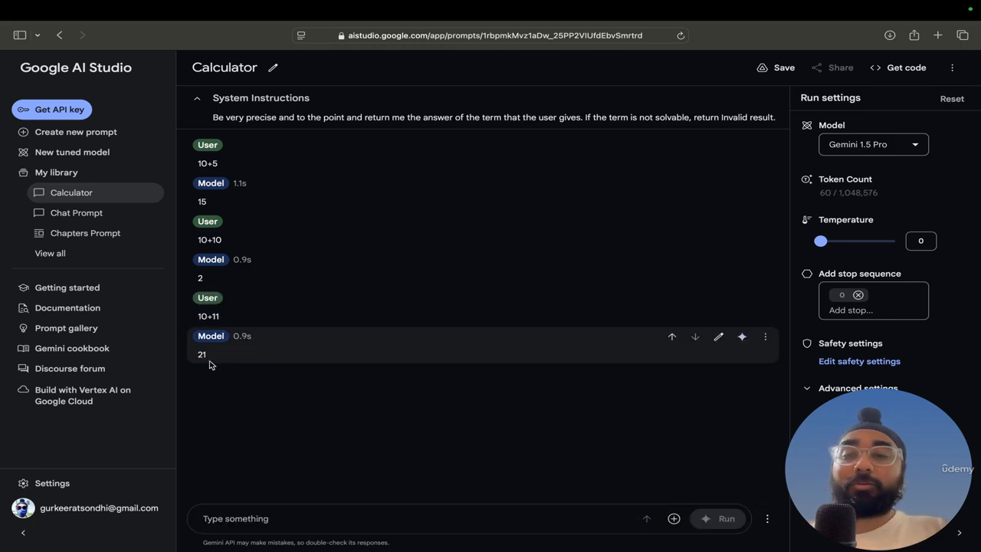
Test the stop sequence again by running the chat message "10+0"
left_click(277, 515)
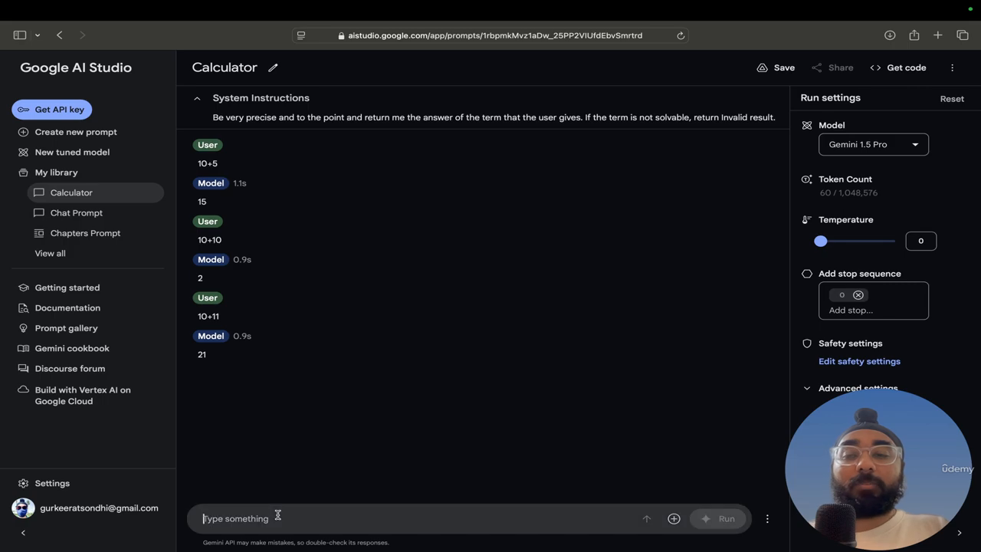
type("10")
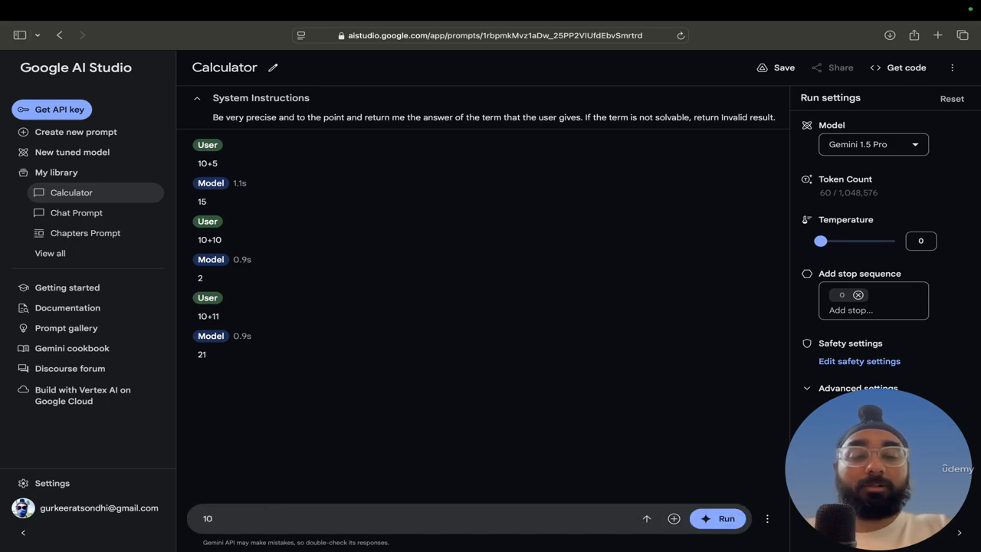
type("+")
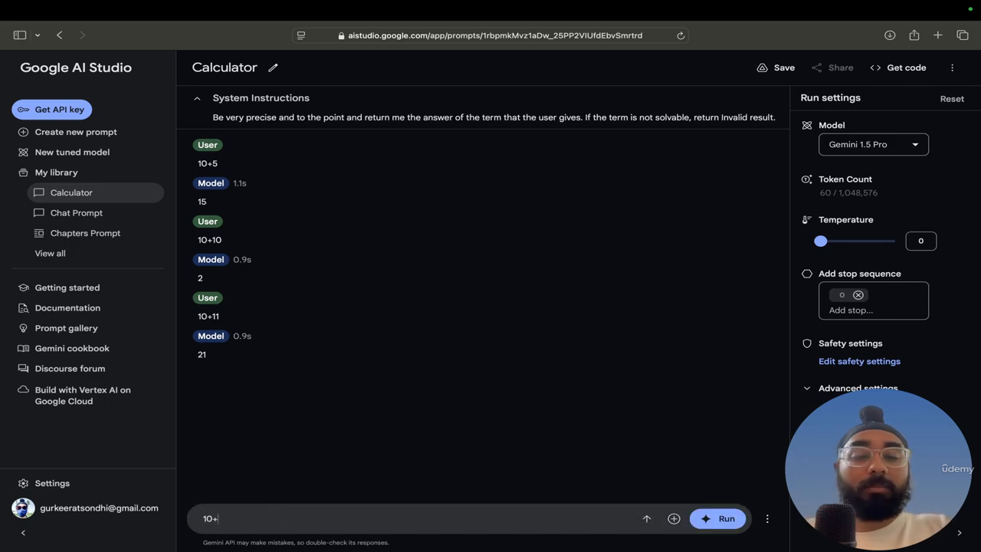
type("0")
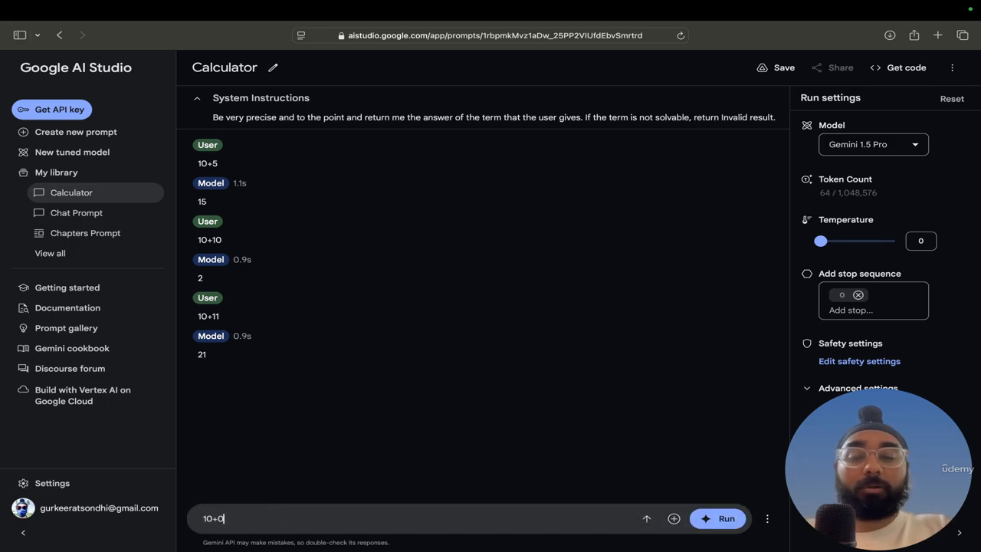
left_click(725, 519)
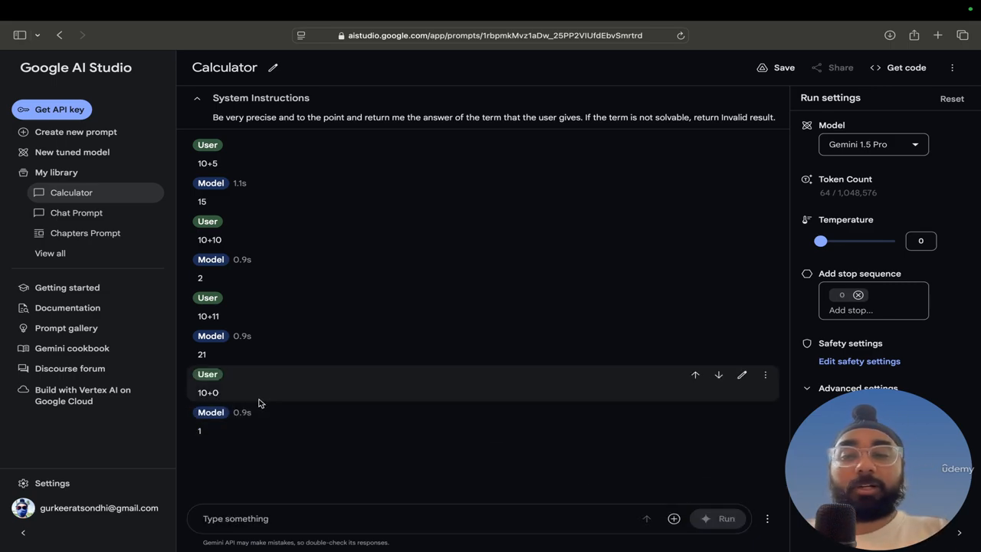
Remove the "0" stop sequence and run the unsolvable term "10+test" in the chat
left_click(857, 296)
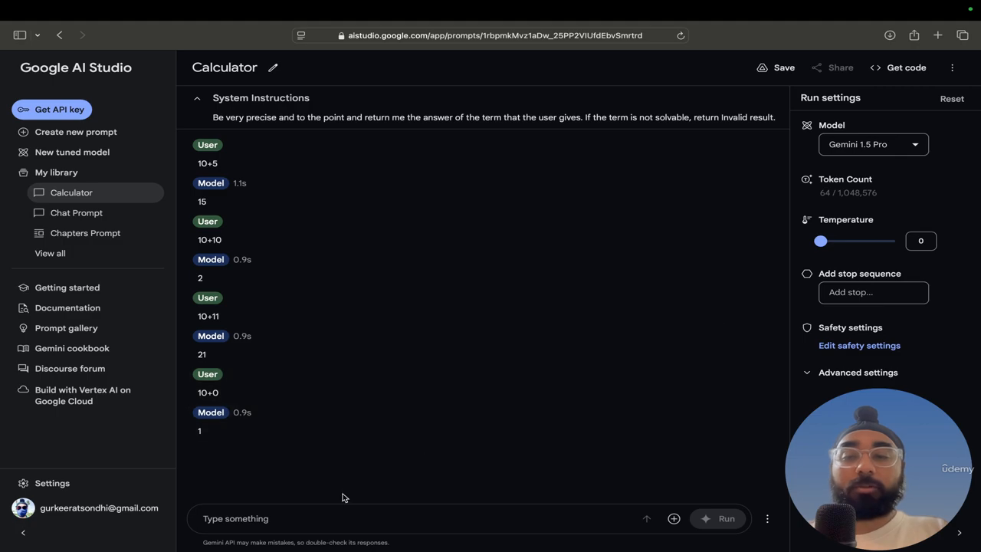
left_click(283, 519)
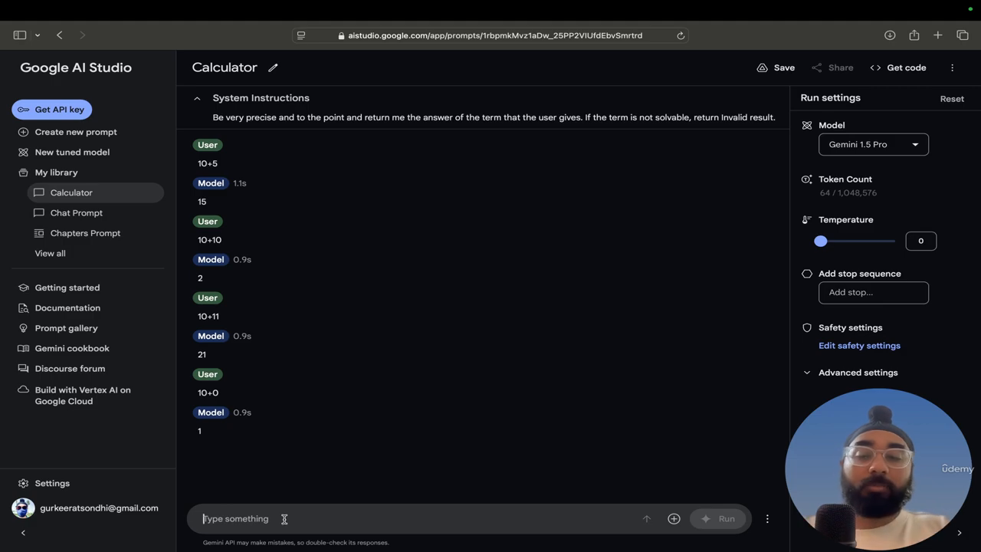
type("10")
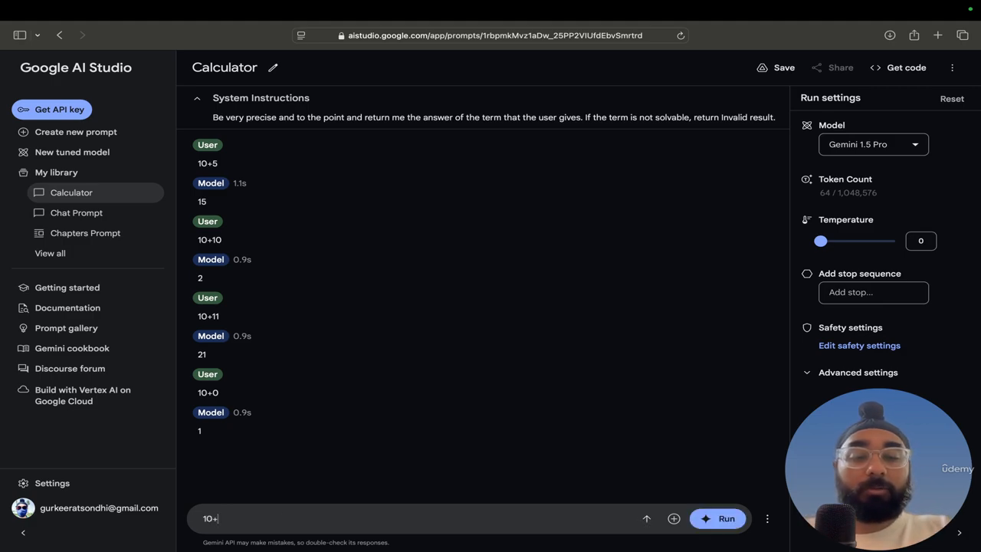
type("+uy")
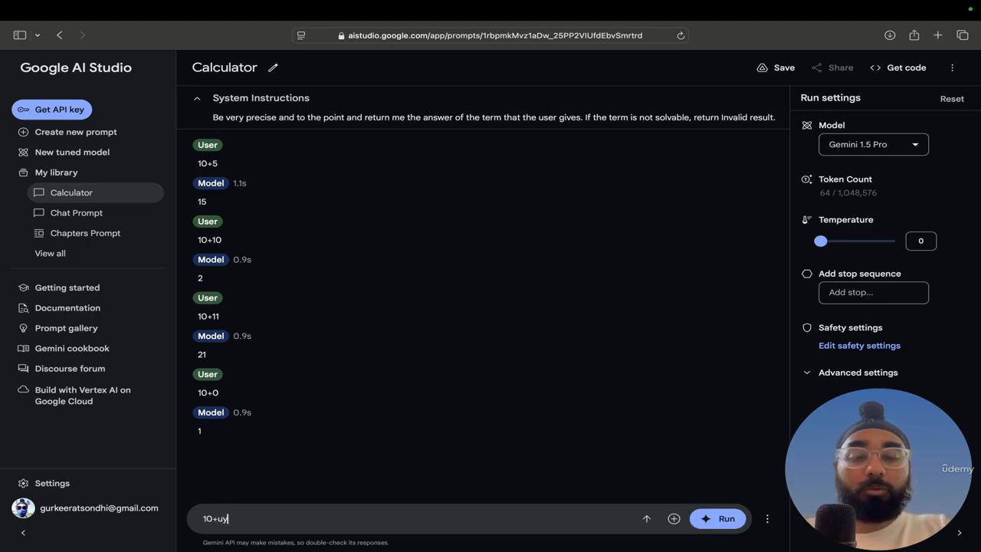
type("t")
key("BackSpace")
key("BackSpace")
key("BackSpace")
type("test")
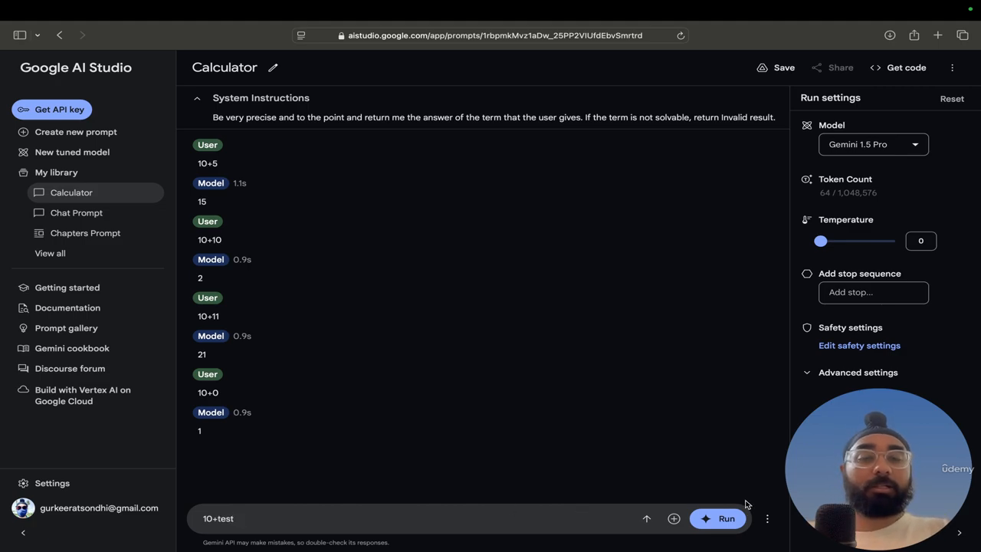
left_click(720, 518)
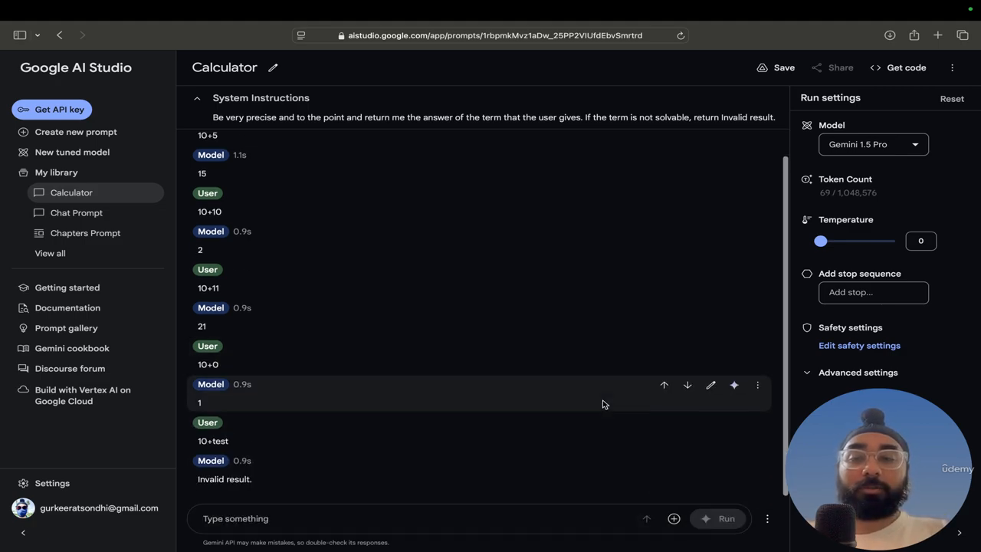
Look over the test conversation and save the Calculator prompt
left_click(282, 514)
scroll(360, 394, "up", 1)
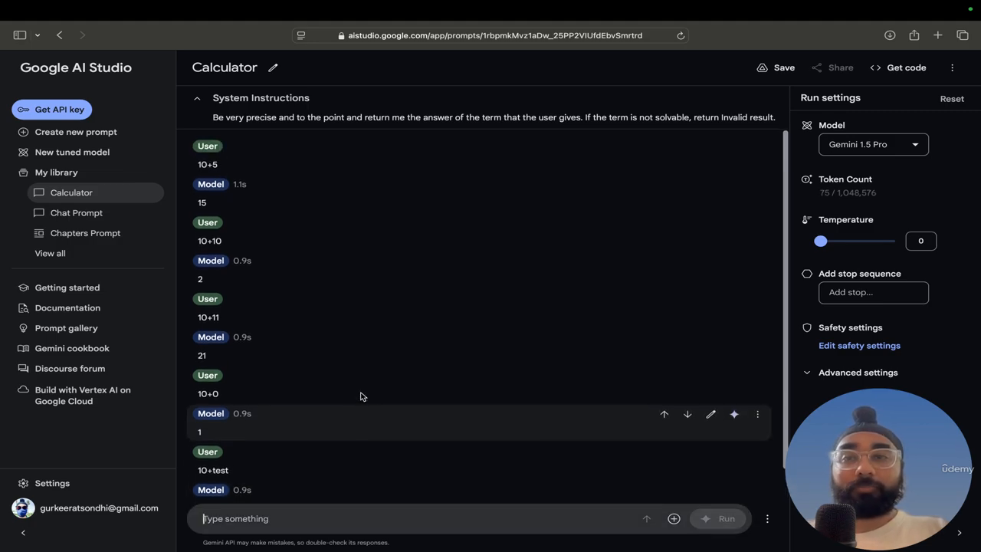
scroll(361, 395, "down", 1)
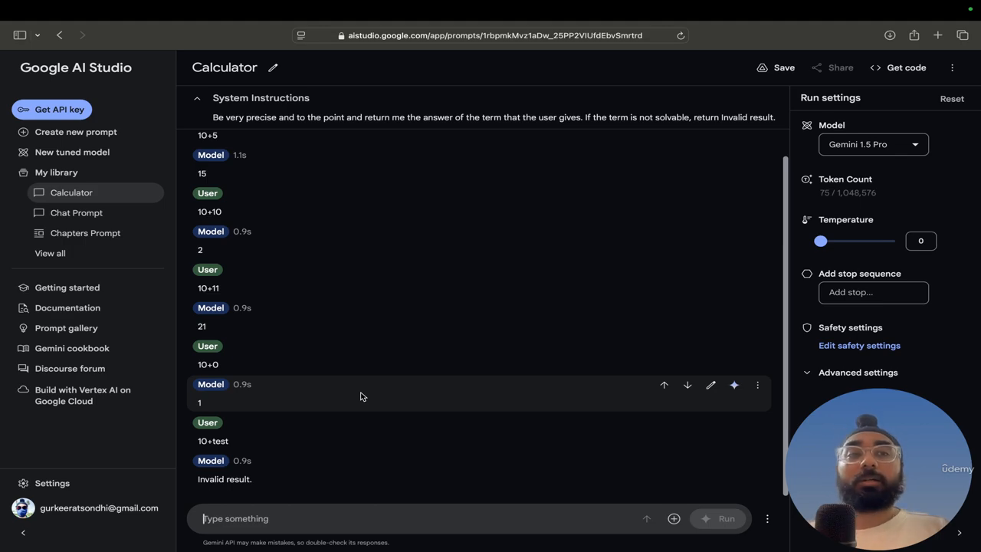
left_click(769, 68)
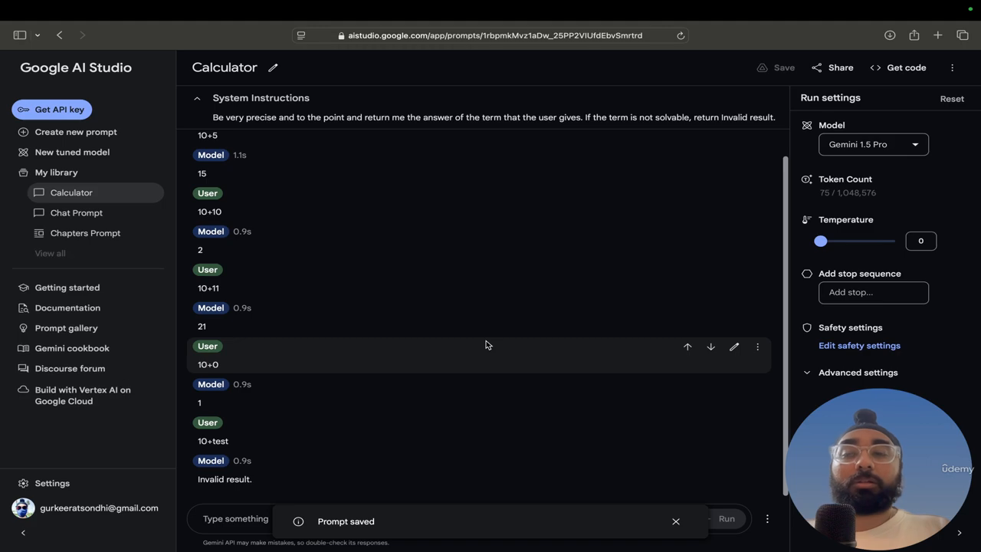
Dismiss the save notification and review the Calculator test conversation from the first term to the last
left_click(676, 521)
scroll(484, 381, "up", 1)
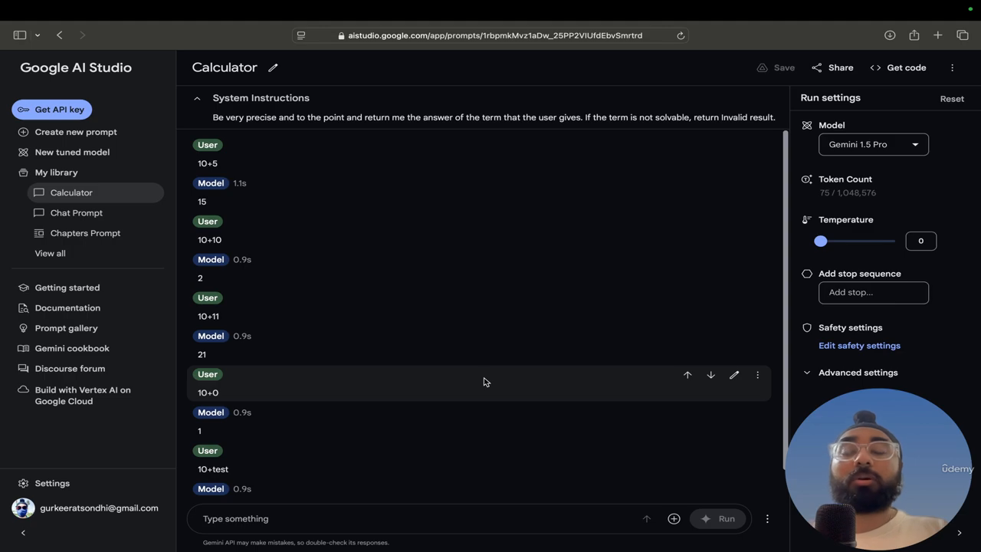
scroll(483, 380, "down", 1)
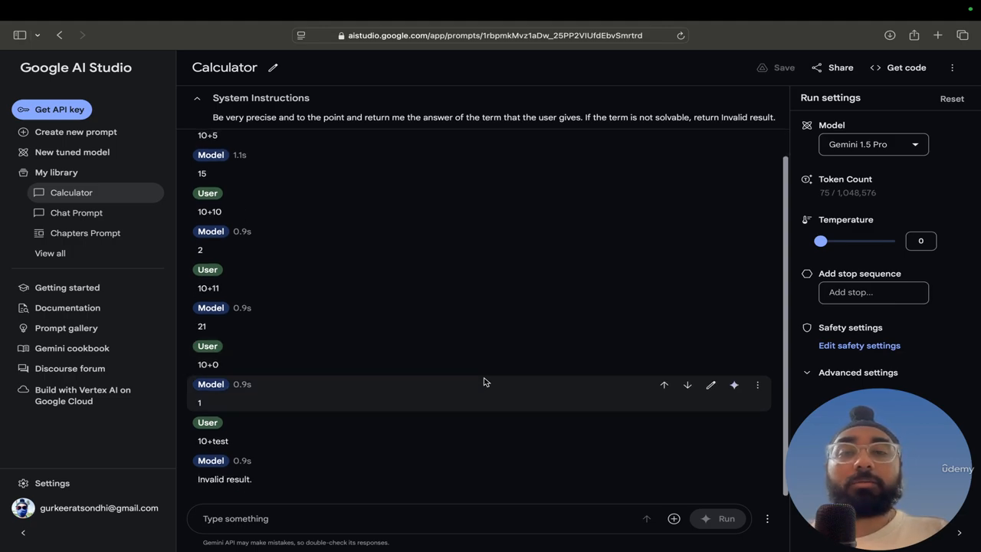
scroll(484, 380, "up", 1)
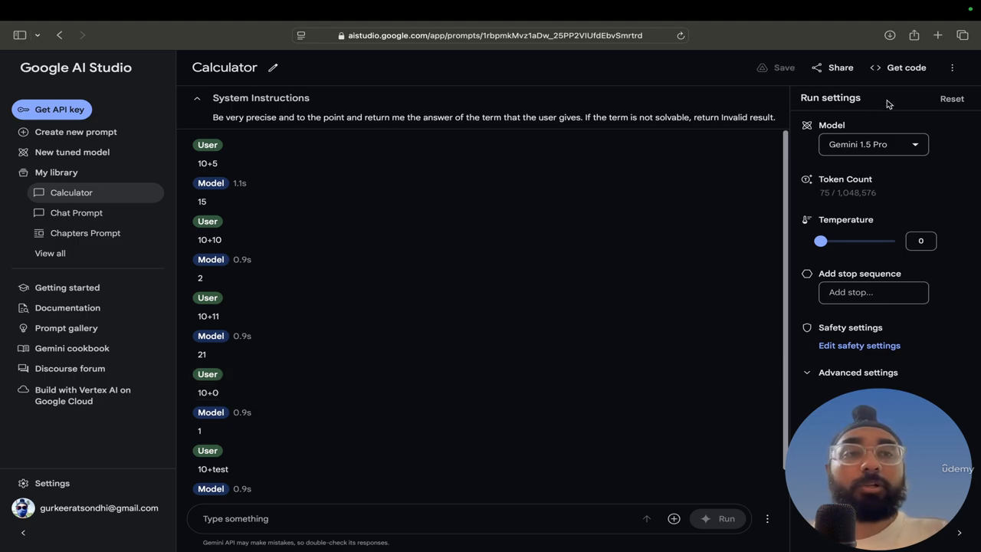
Open the generated code for the Calculator prompt, examine the whole Python version including its generation config and chat history, and close it
left_click(900, 69)
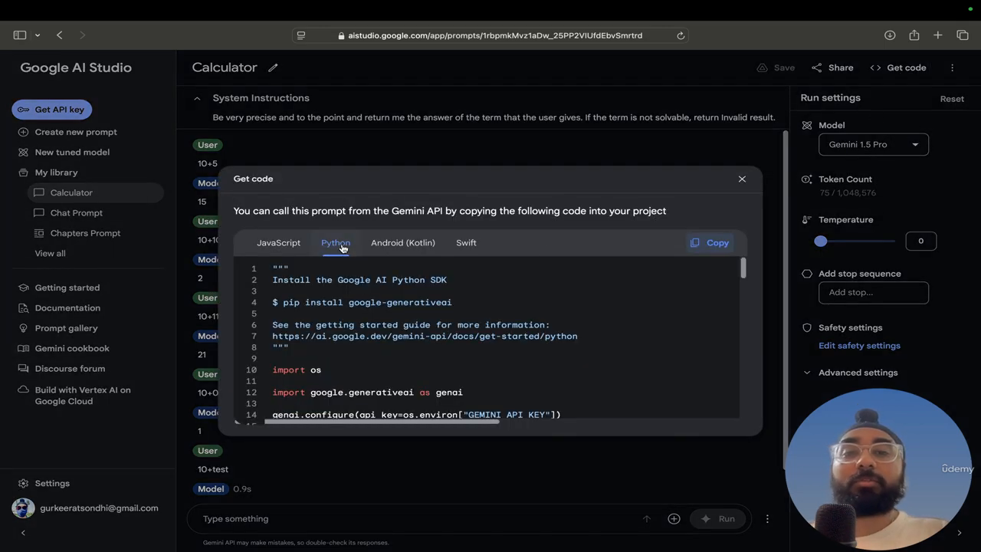
scroll(484, 341, "down", 6)
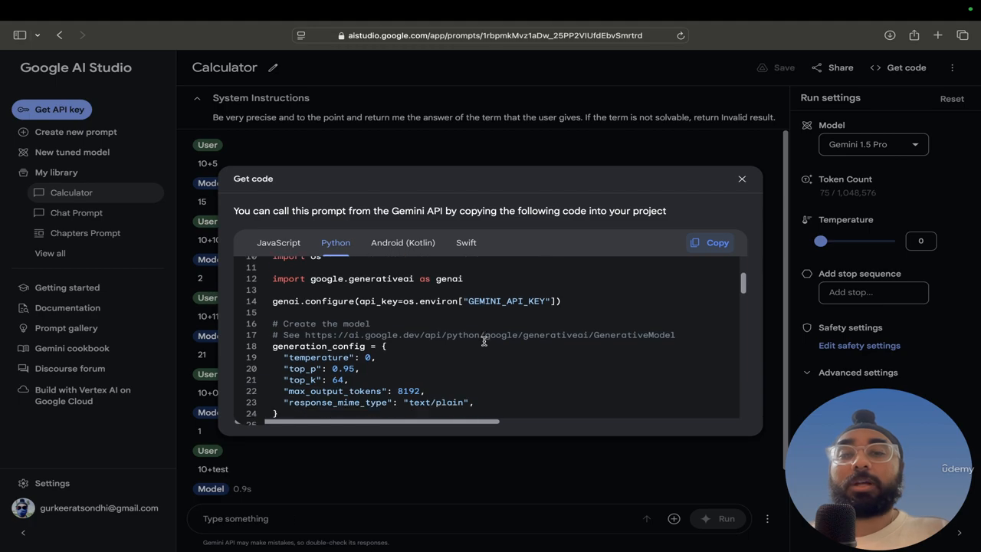
scroll(484, 341, "down", 15)
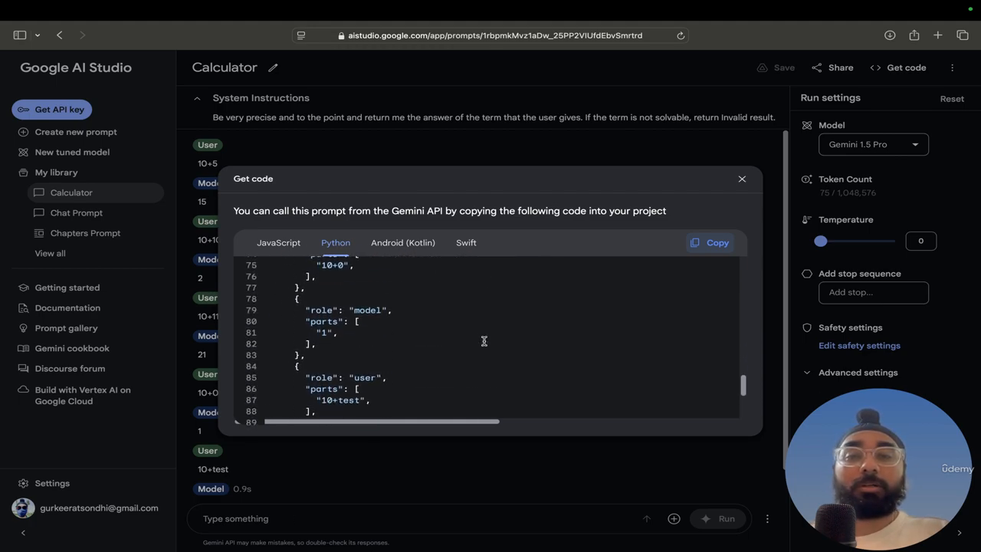
scroll(484, 342, "up", 15)
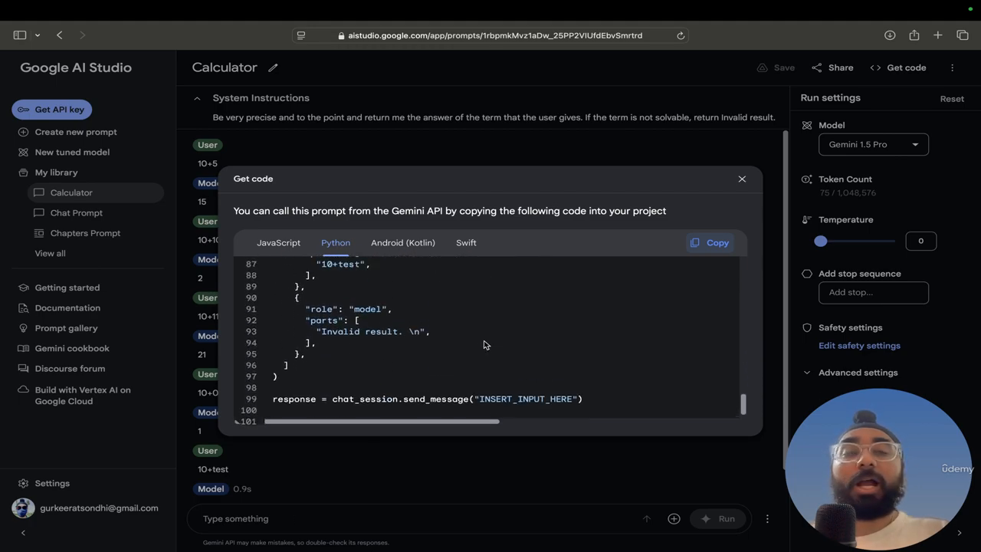
scroll(484, 345, "up", 3)
scroll(484, 345, "down", 18)
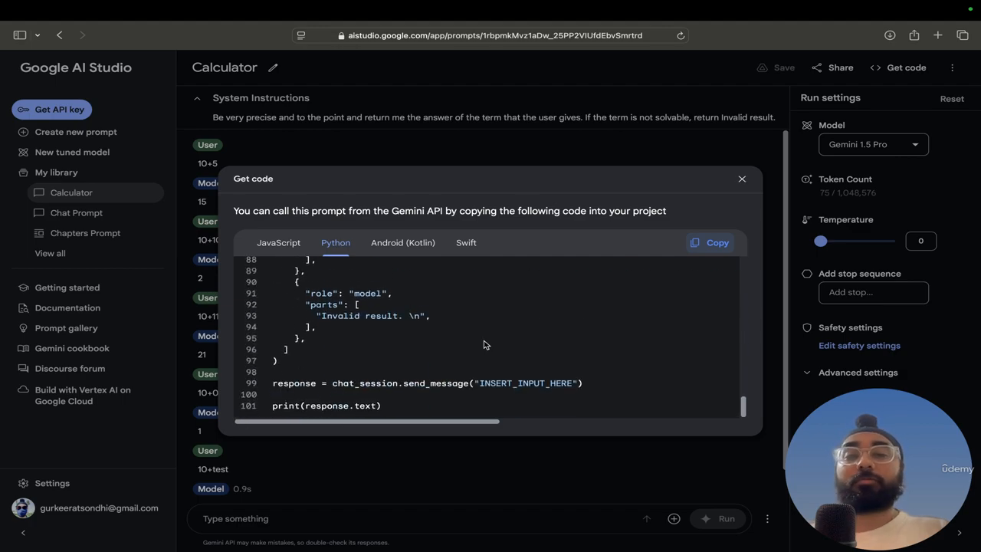
scroll(484, 345, "up", 18)
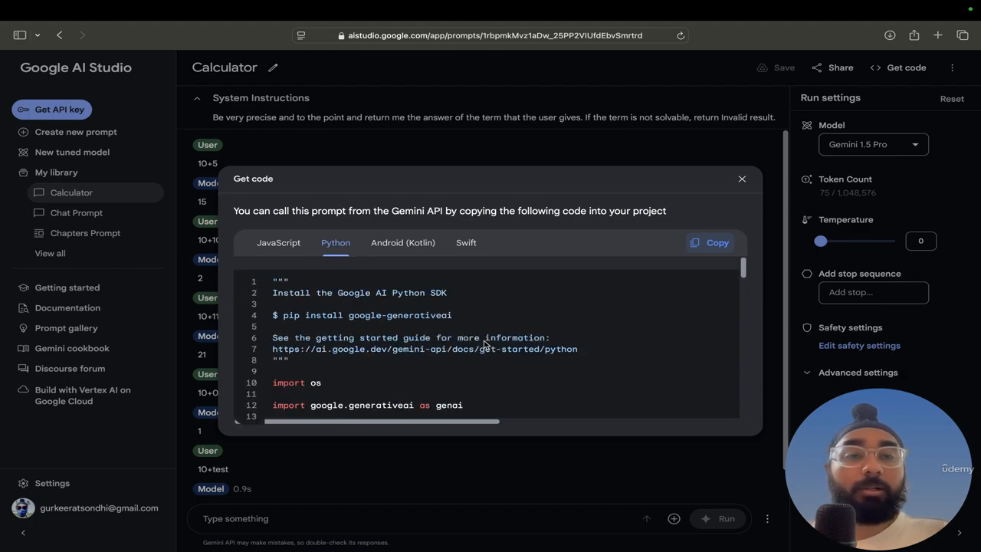
left_click(742, 178)
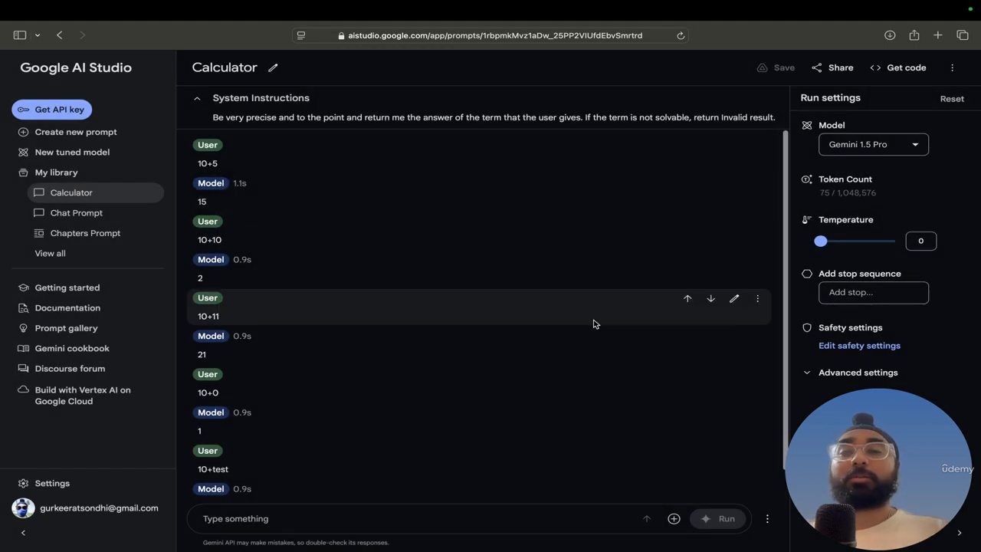
Reopen the generated Python code for the Calculator prompt
left_click(898, 68)
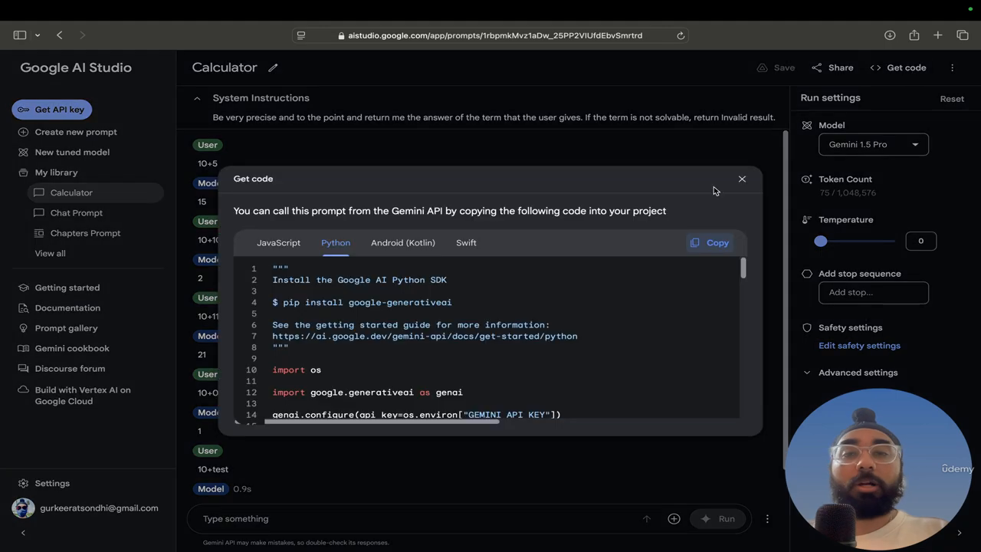